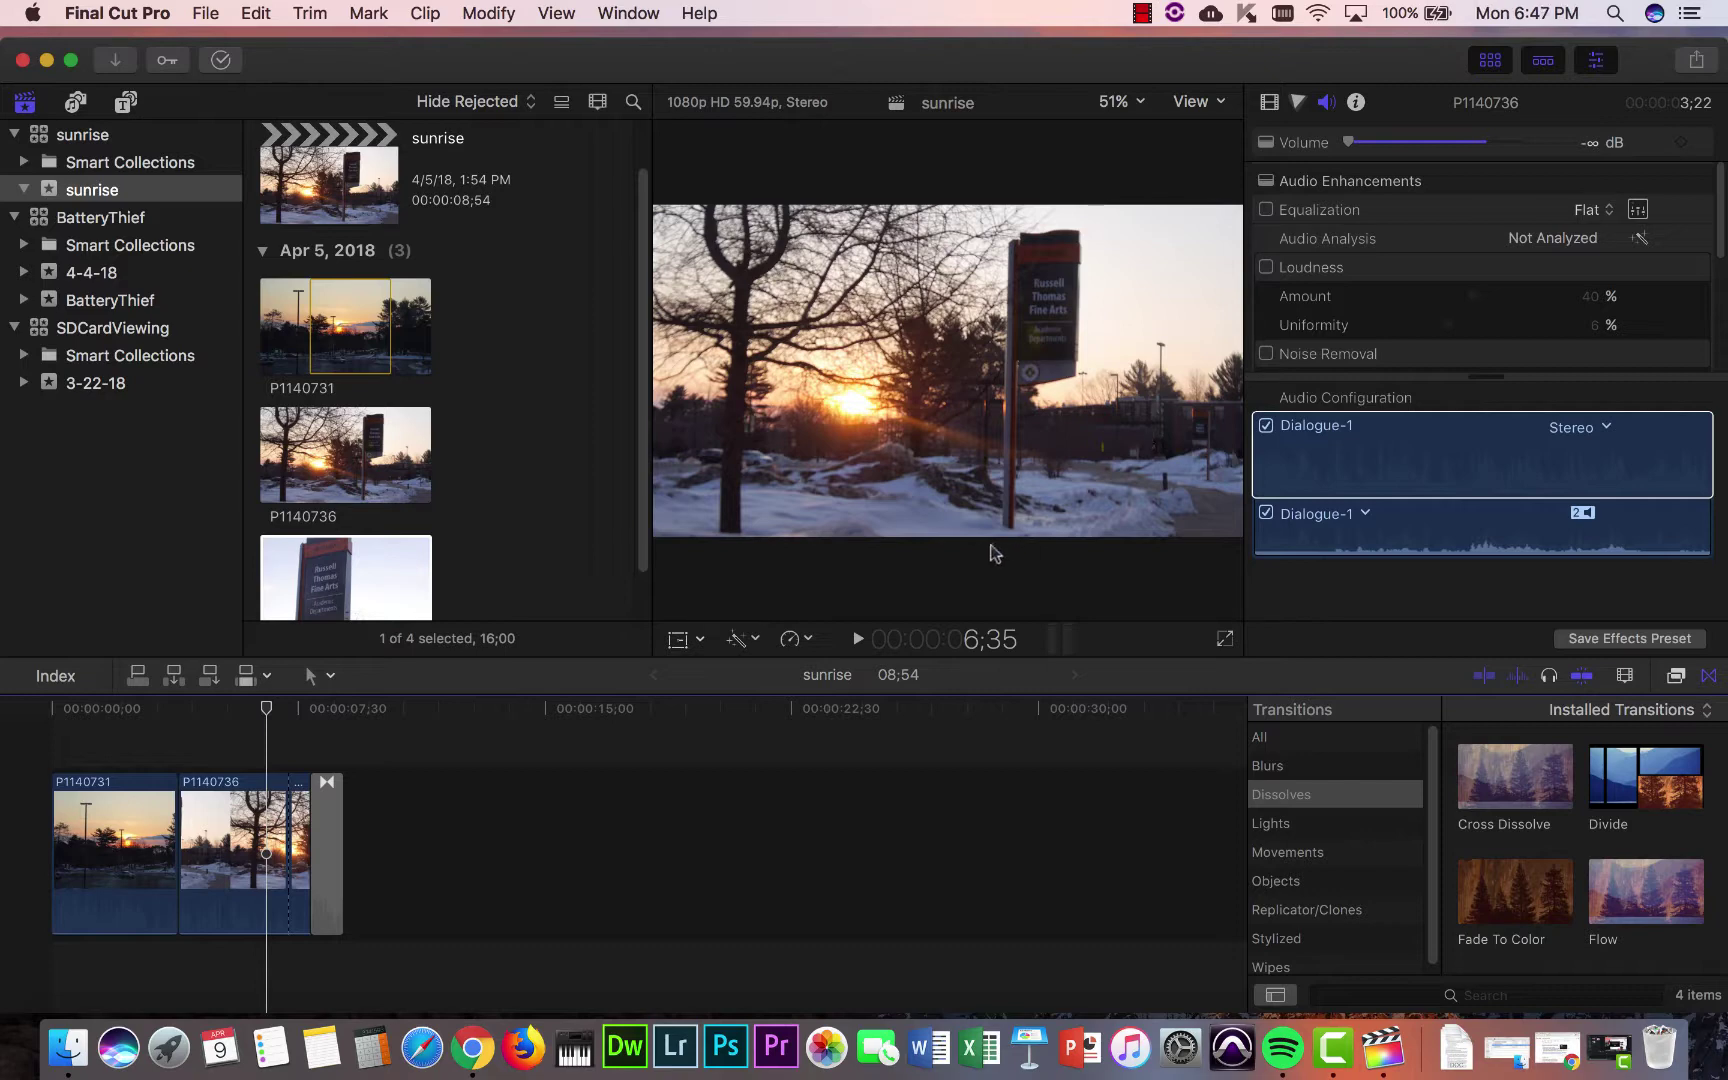
Mark a range over the whole sunrise timeline, from the start of clip P1140731 to the end of the closing transition
{"action": "left_click", "coordinate": [289, 755]}
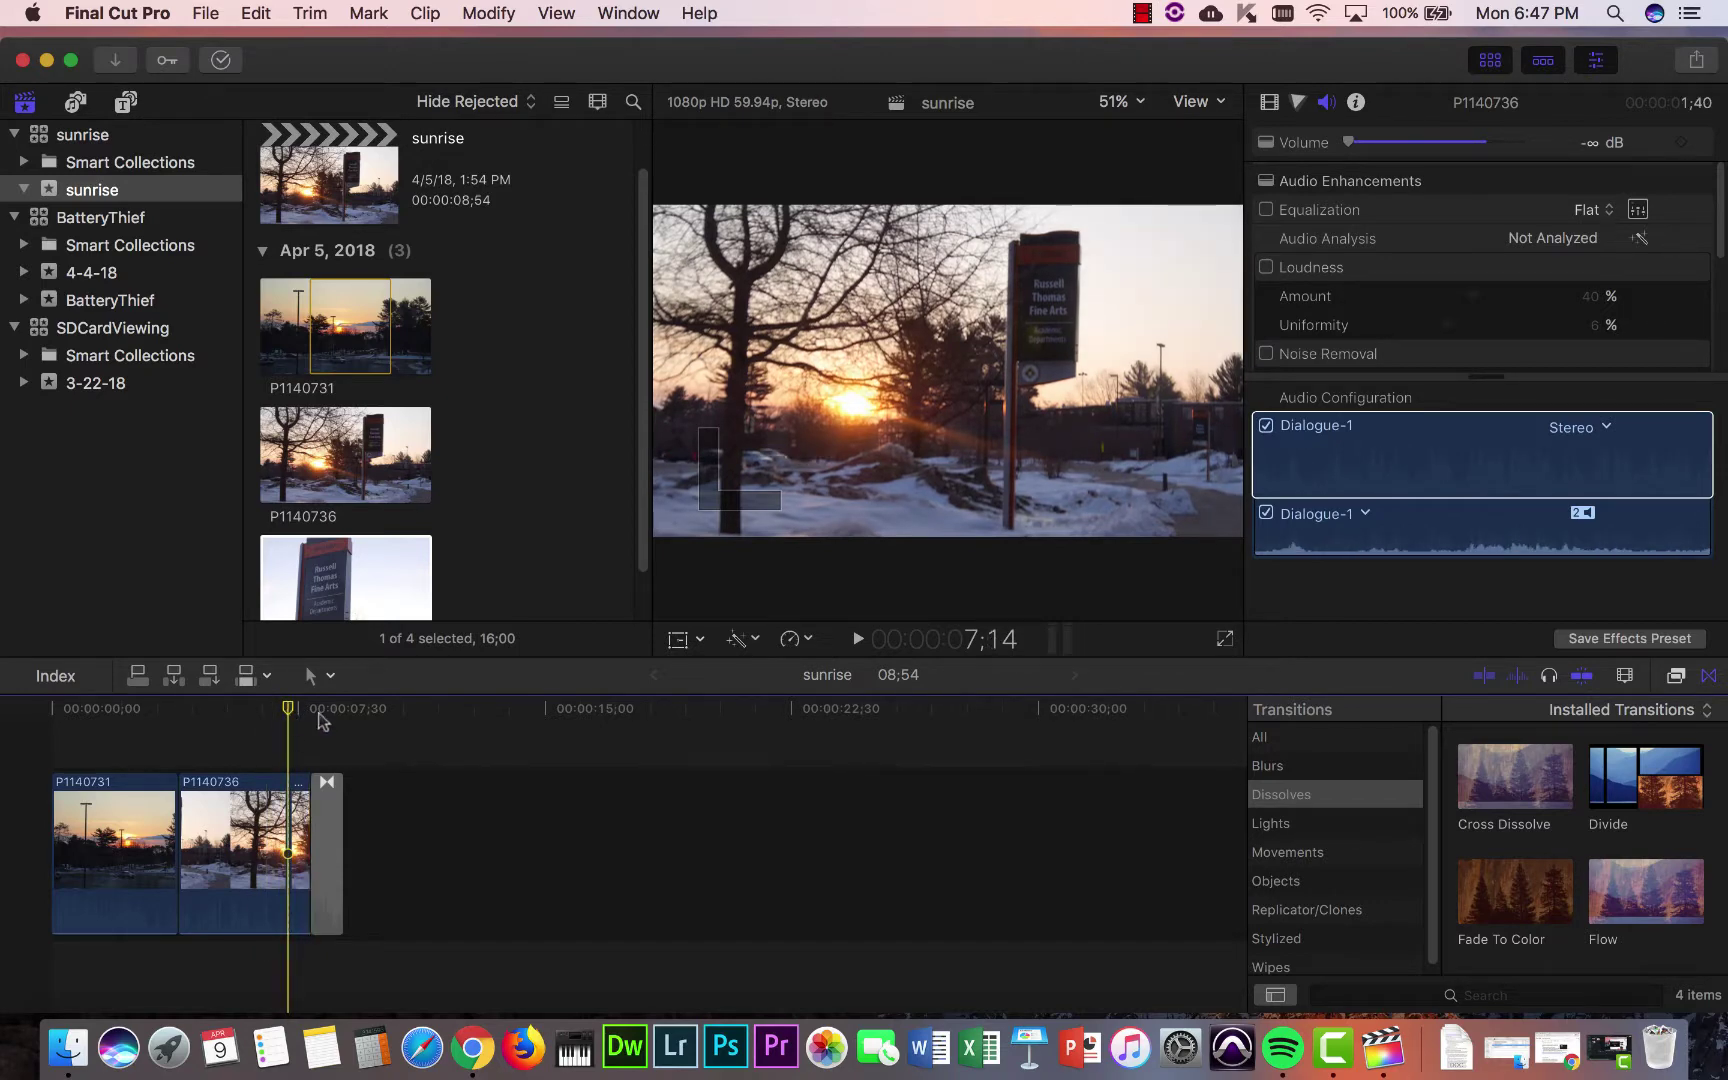
{"action": "left_click_drag", "start_coordinate": [300, 725], "coordinate": [217, 805]}
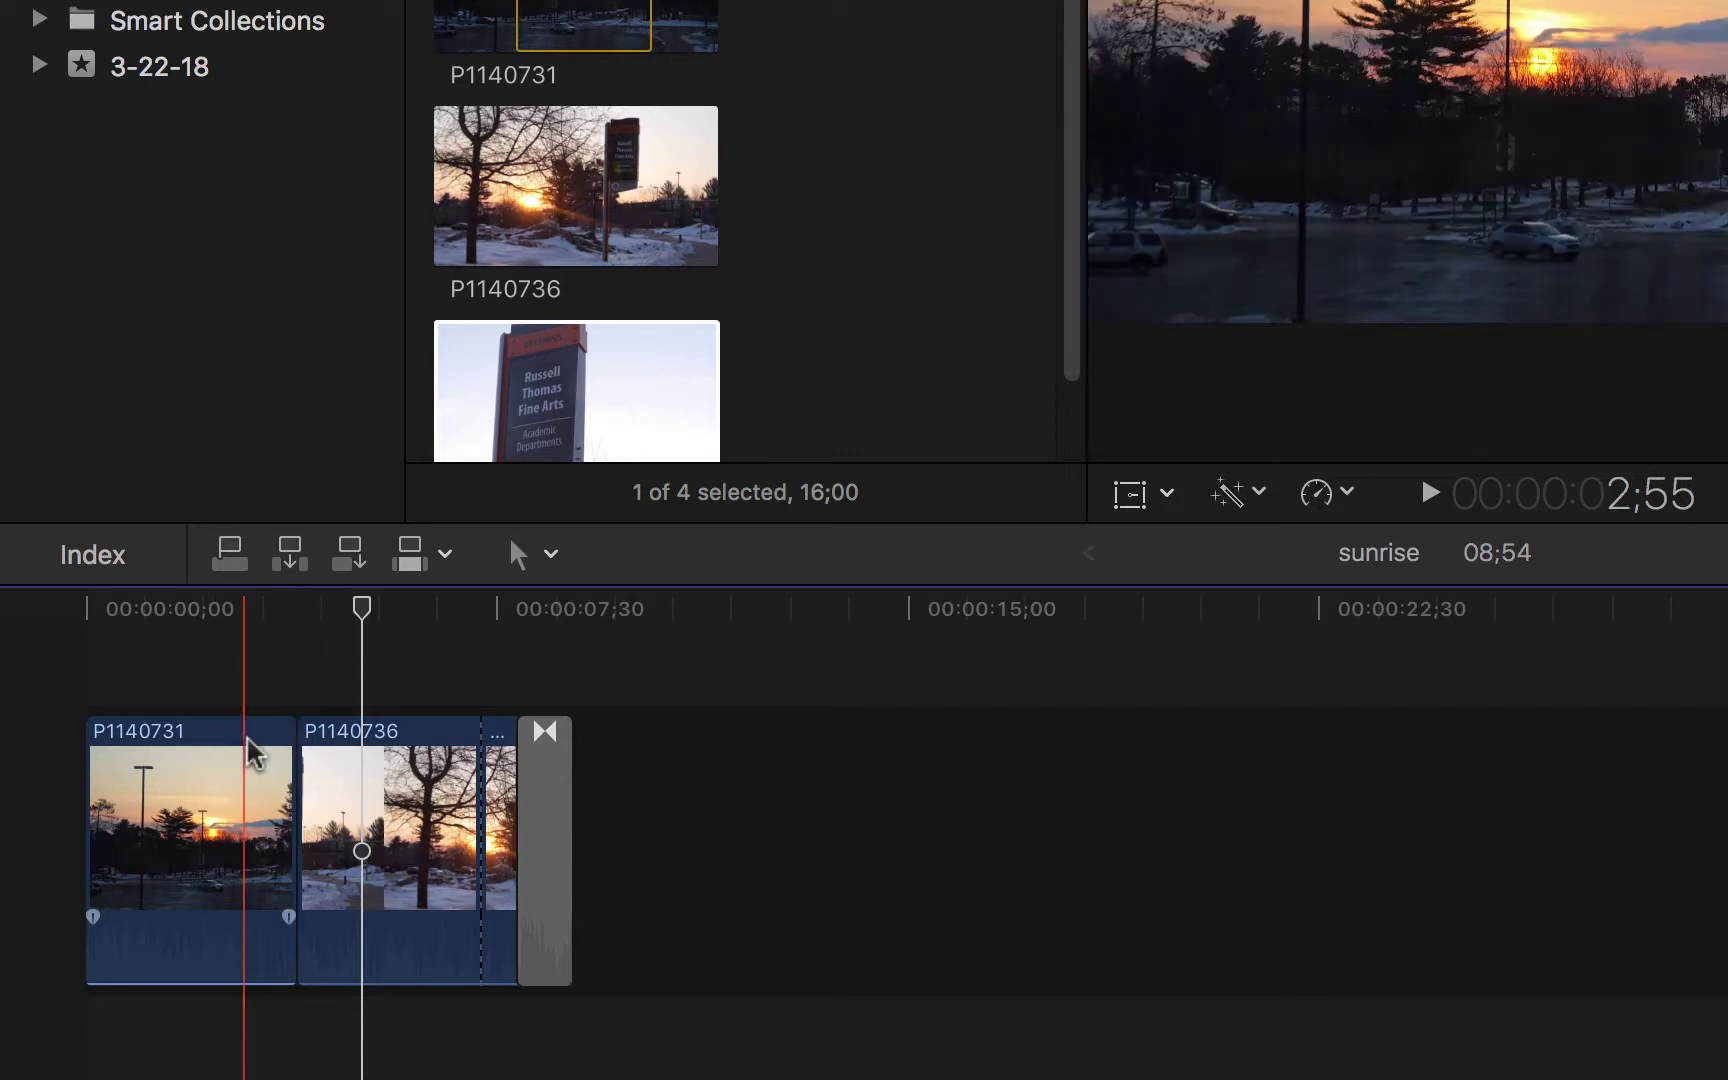
{"action": "key", "text": "i"}
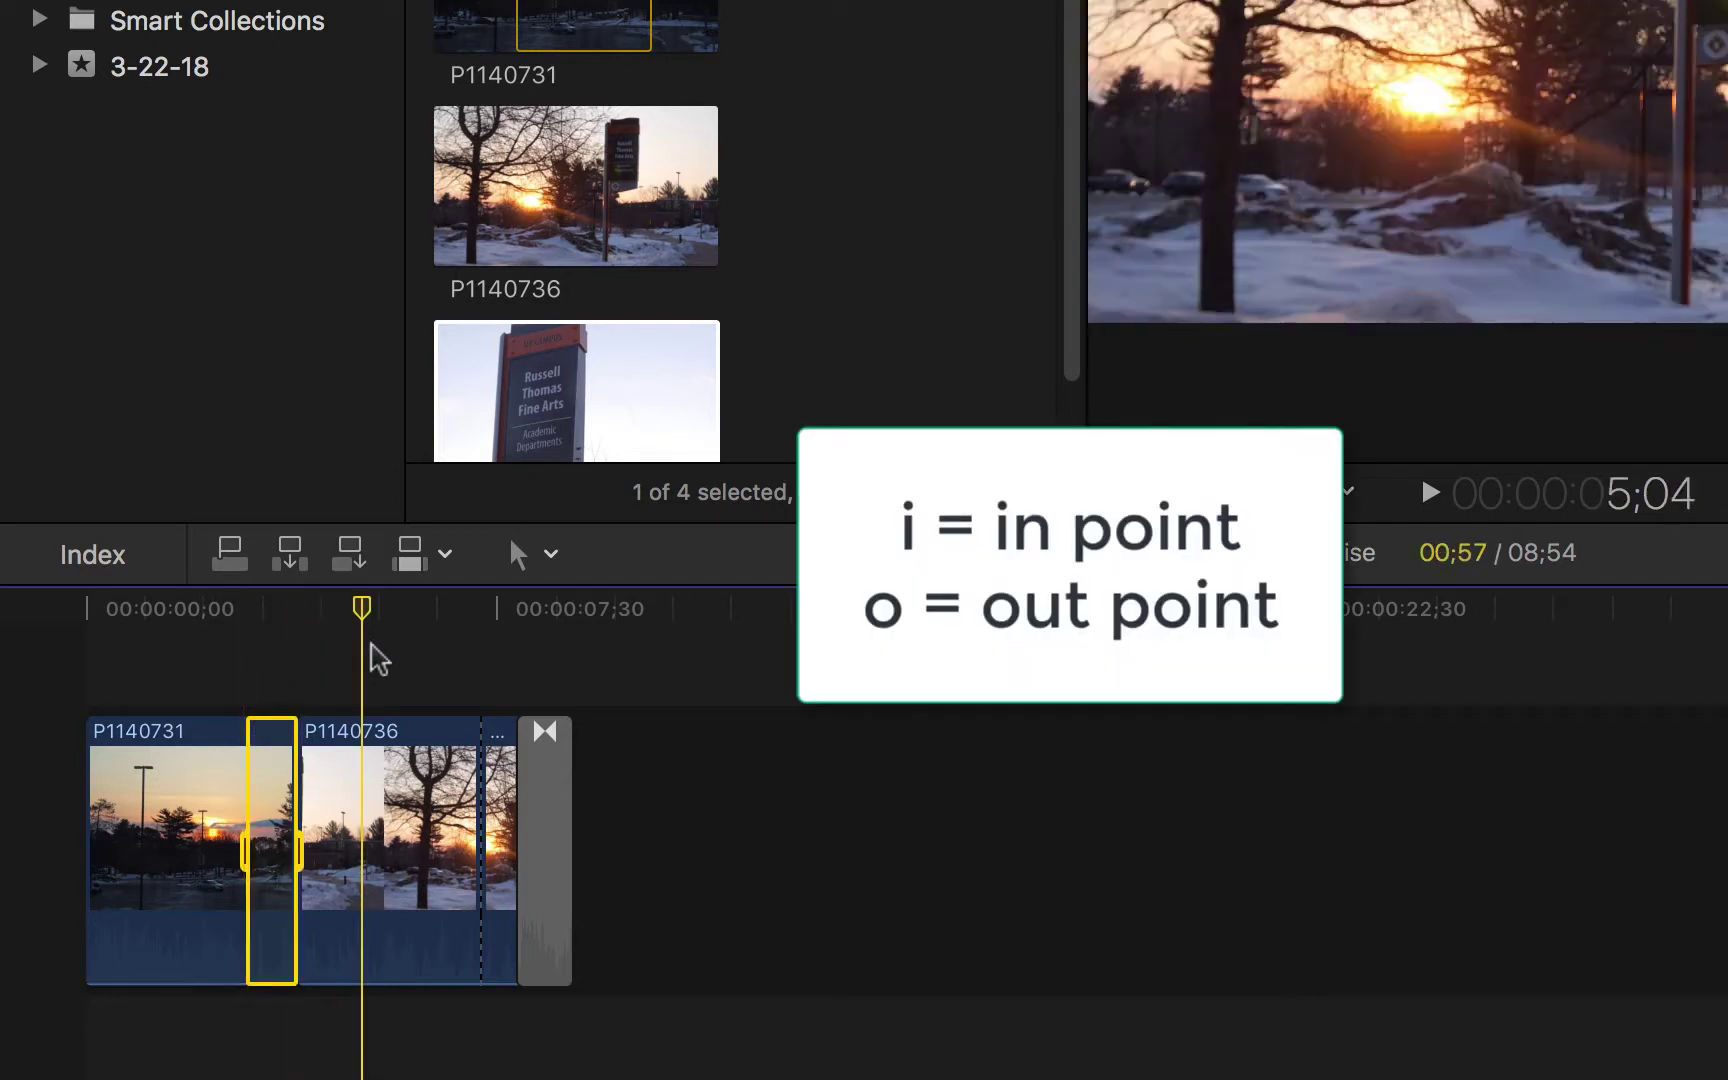
{"action": "left_click_drag", "start_coordinate": [366, 627], "coordinate": [559, 635]}
{"action": "key", "text": "o"}
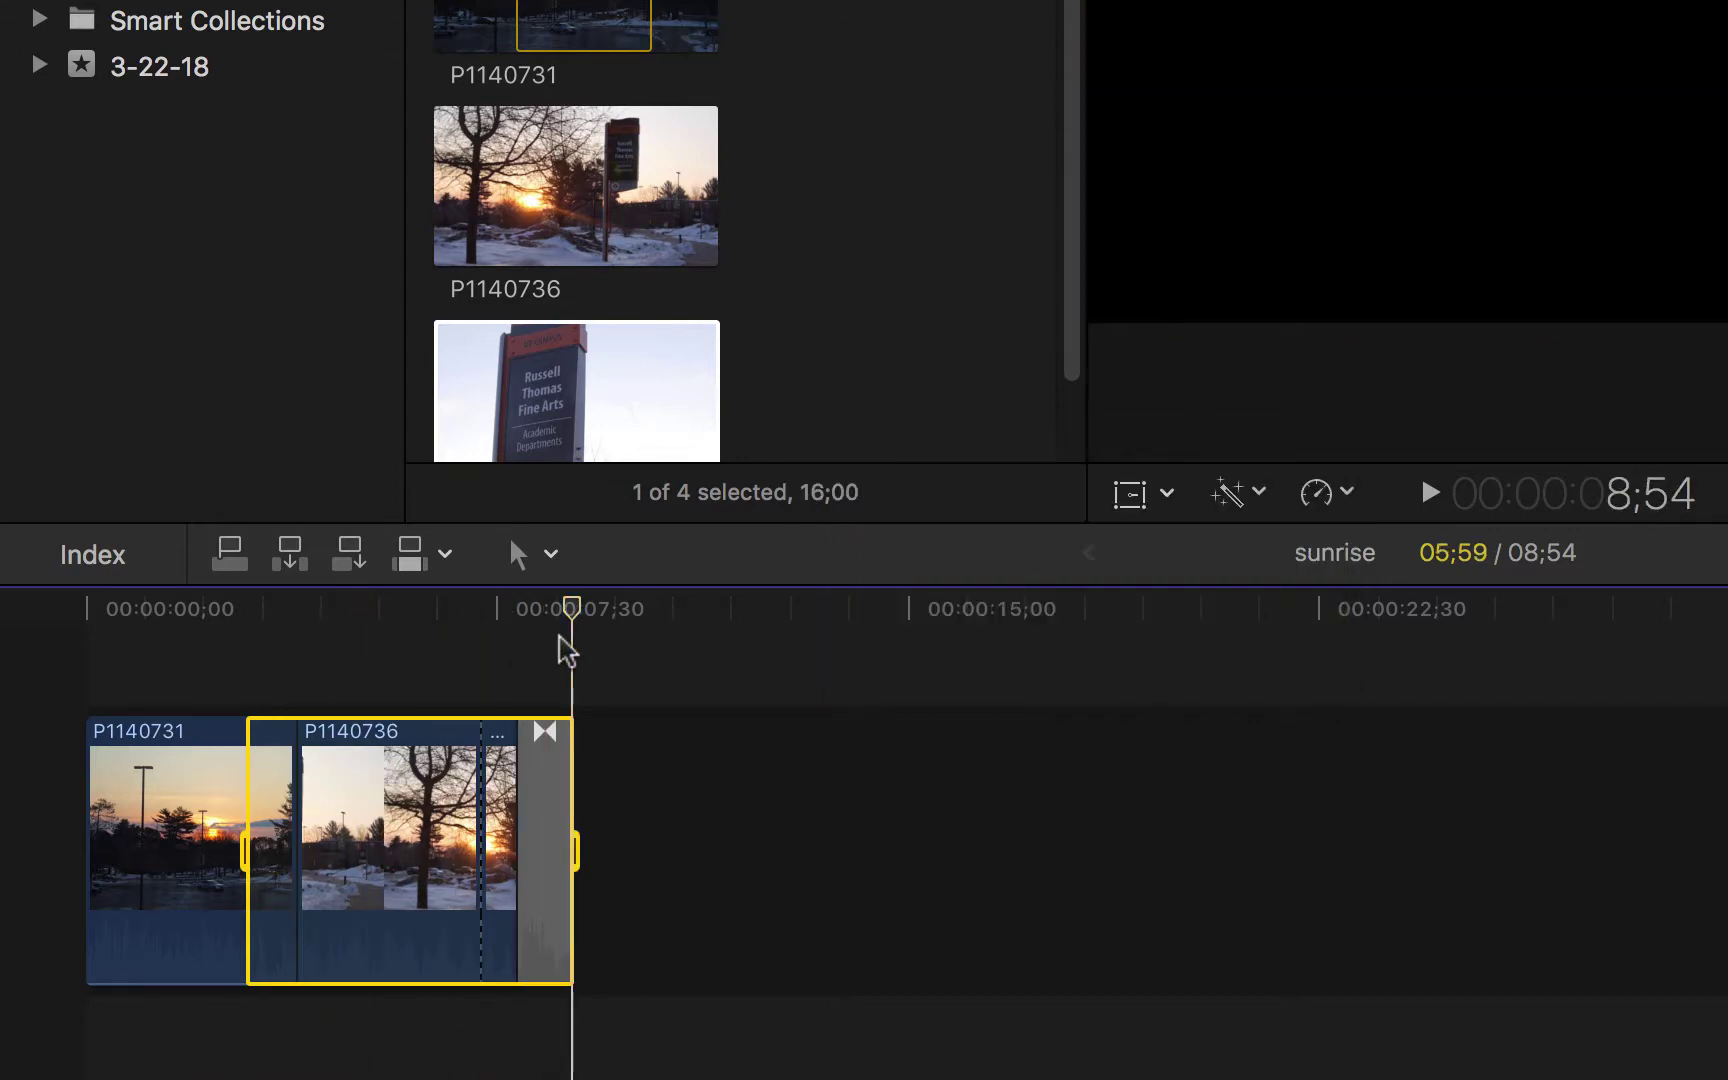
{"action": "left_click_drag", "start_coordinate": [244, 842], "coordinate": [30, 831]}
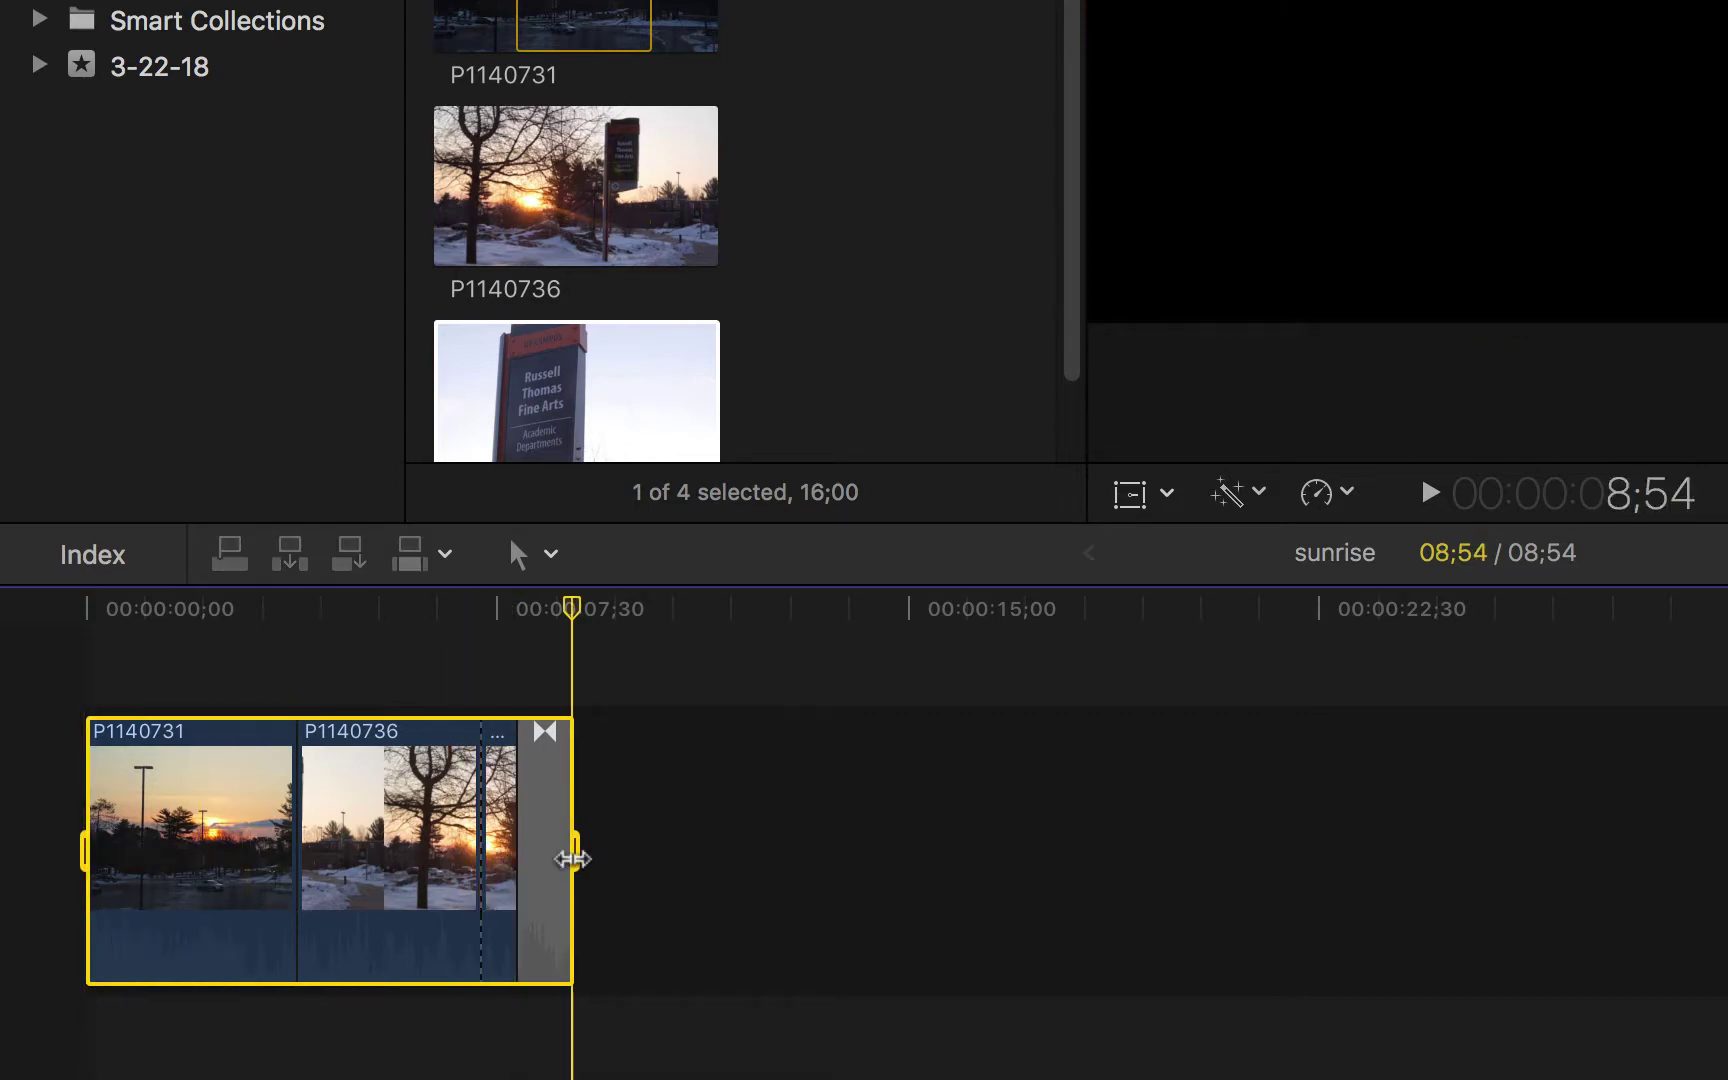
{"action": "mouse_move", "coordinate": [577, 857]}
{"action": "left_mouse_down"}
{"action": "mouse_move", "coordinate": [278, 849]}
{"action": "mouse_move", "coordinate": [631, 853]}
{"action": "mouse_move", "coordinate": [550, 858]}
{"action": "left_mouse_up"}
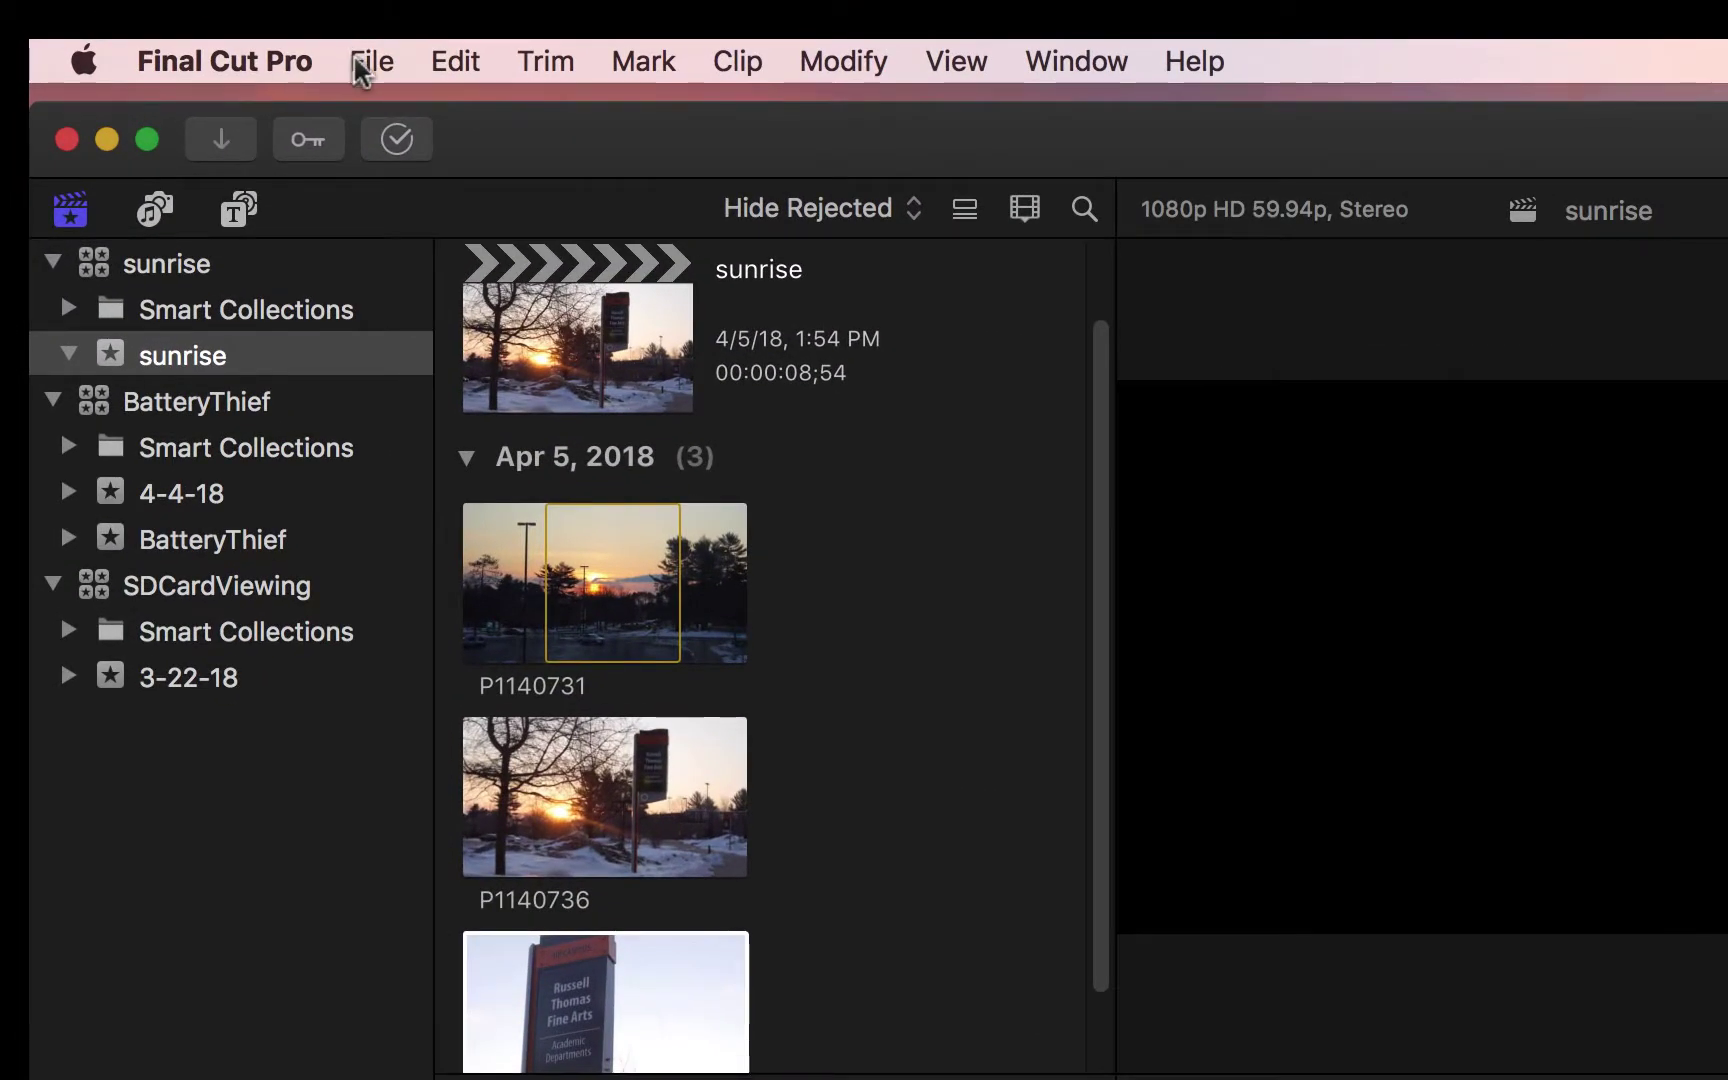
Start sharing the marked range as a Master File and show its export settings
{"action": "left_click", "coordinate": [366, 75]}
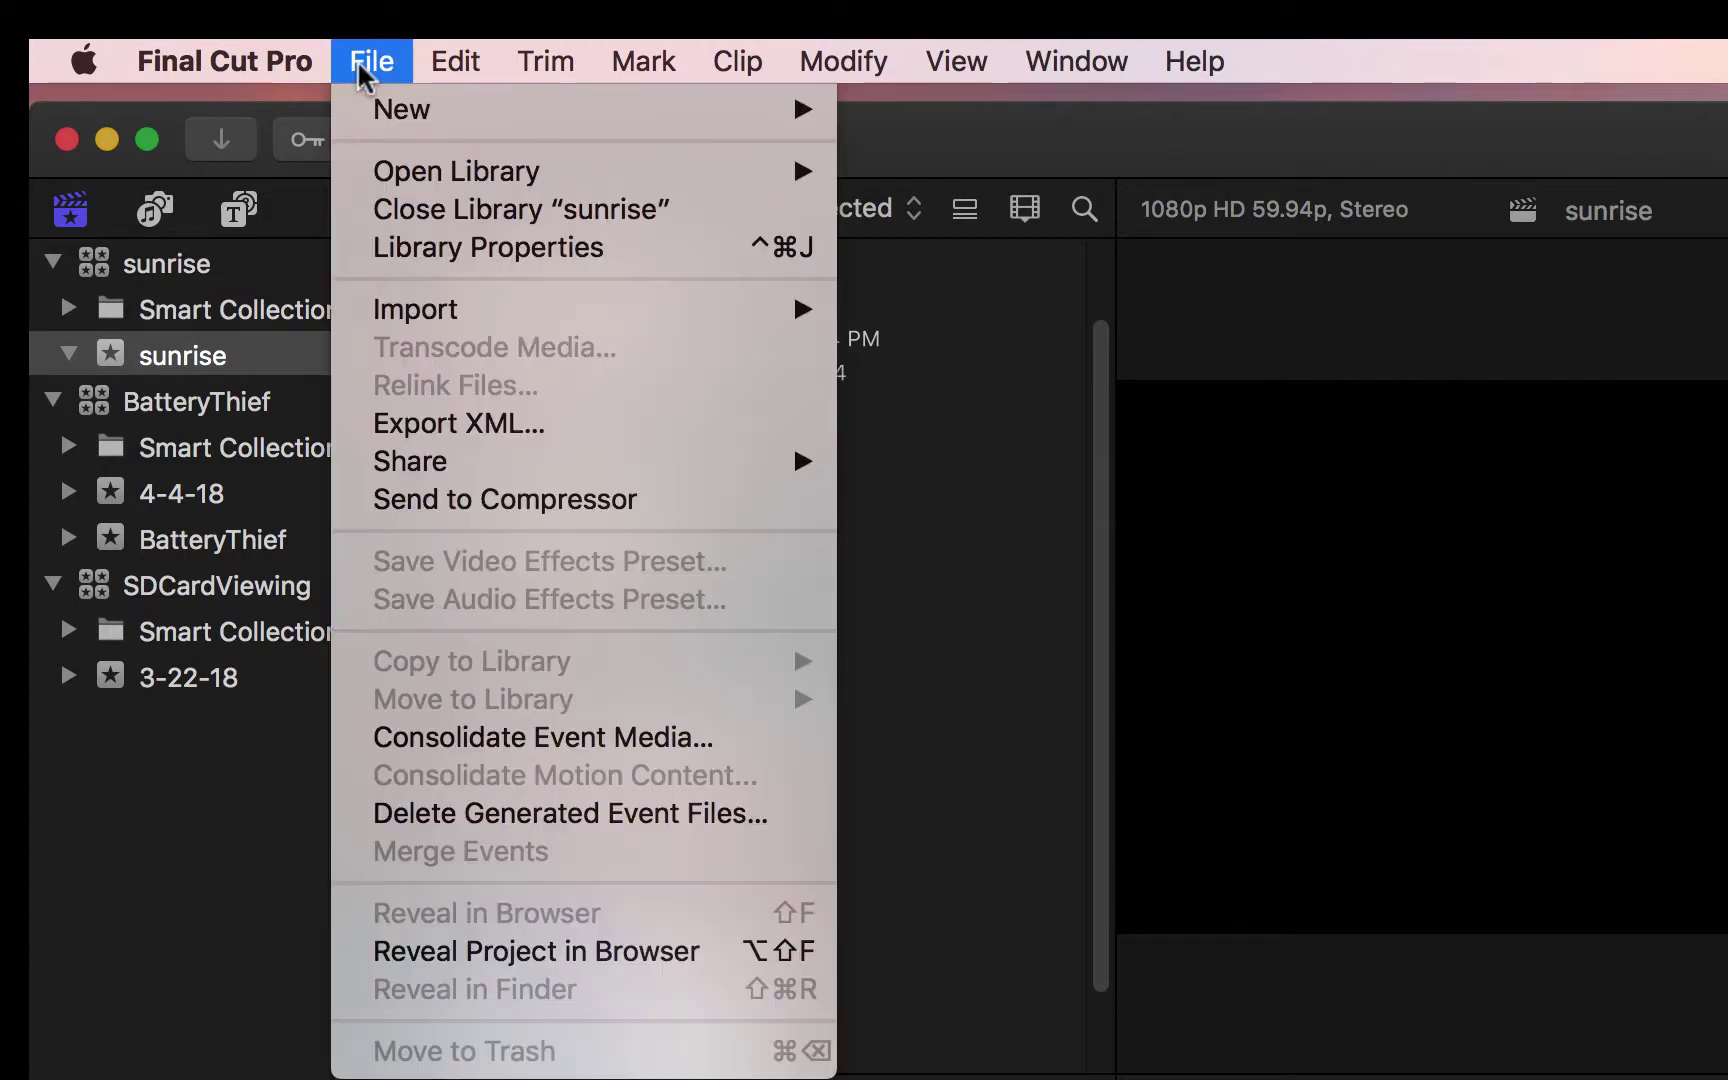
{"action": "mouse_move", "coordinate": [515, 465]}
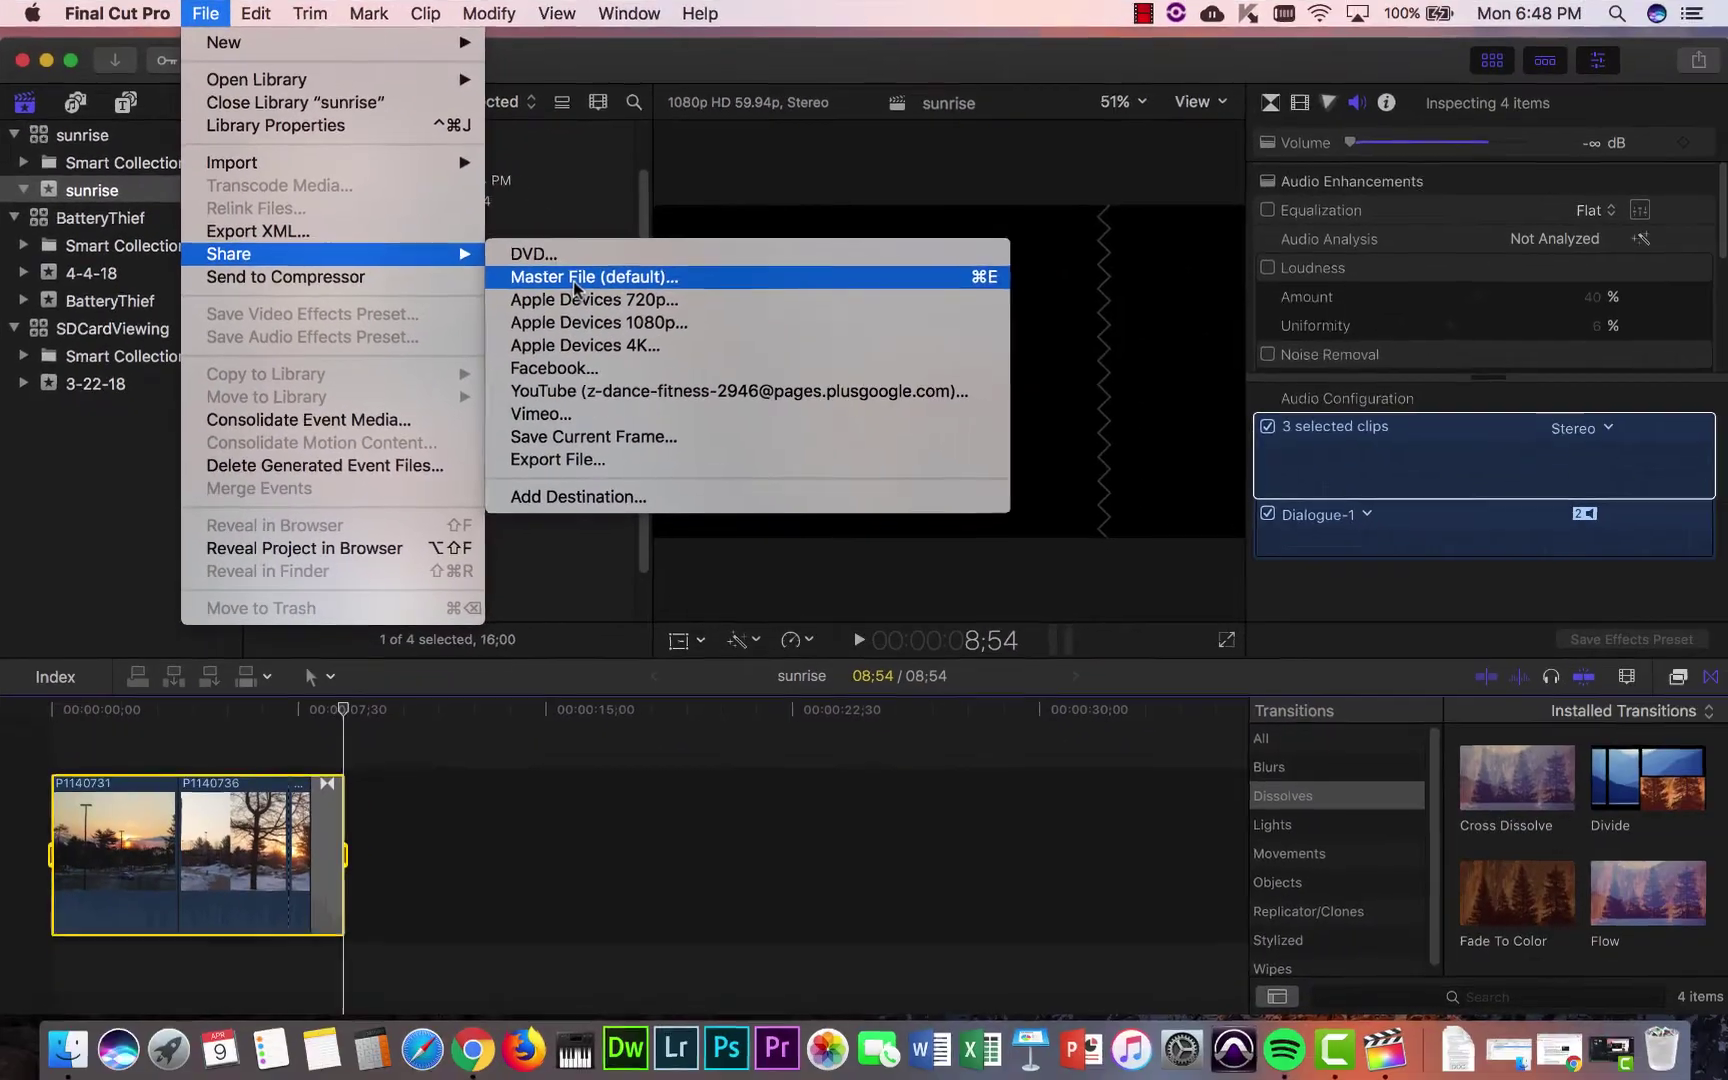
{"action": "left_click", "coordinate": [977, 500]}
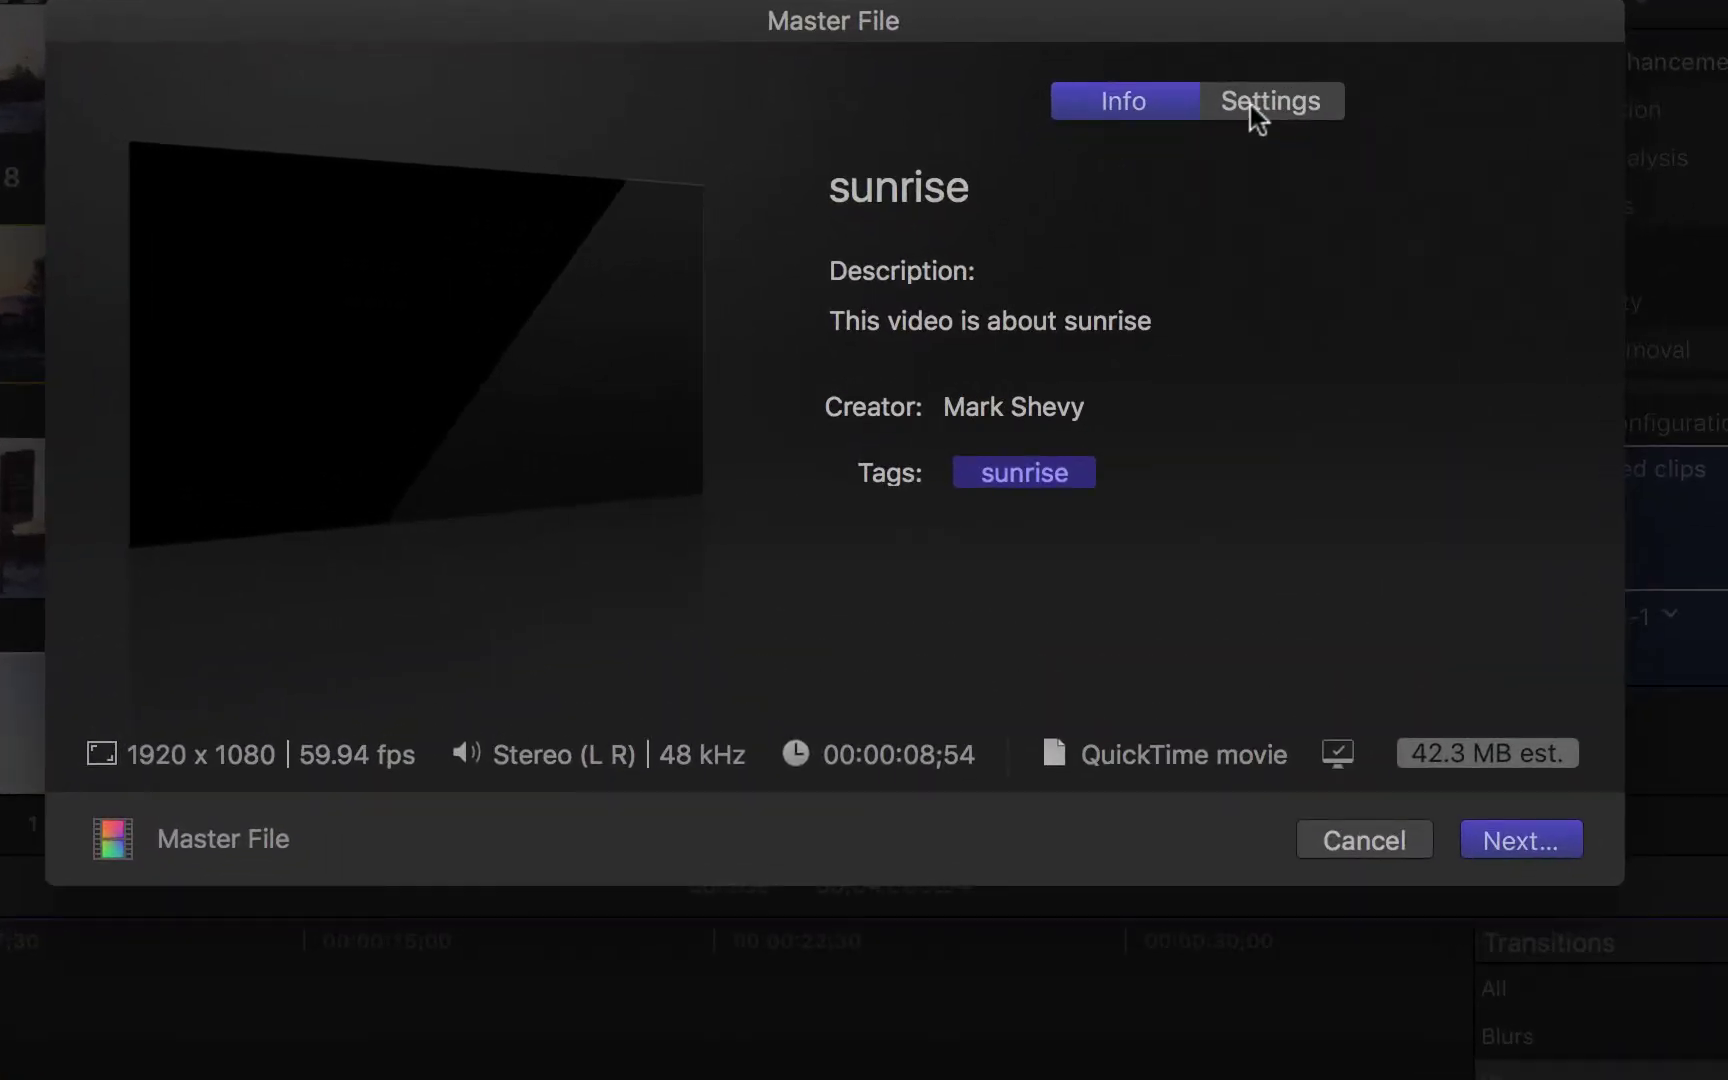
{"action": "left_click", "coordinate": [1250, 105]}
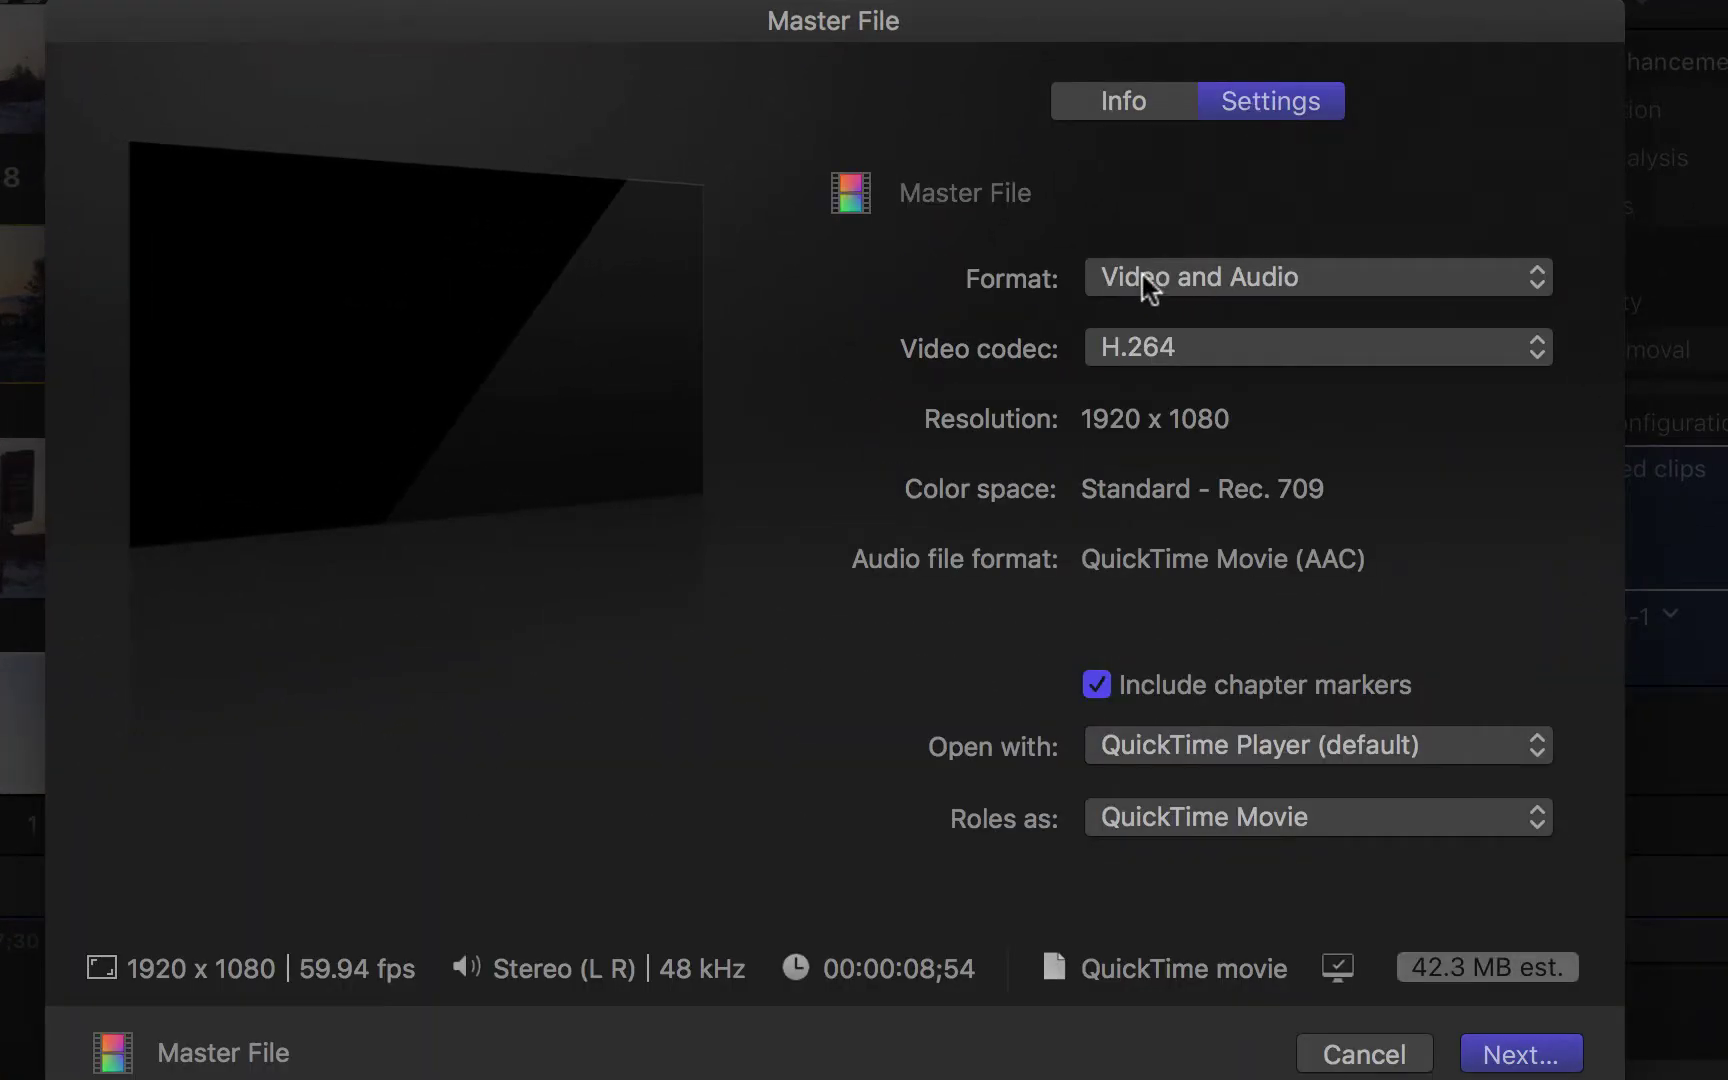
Choose Video and Audio as the export format and H.264 as the video codec
{"action": "left_click", "coordinate": [1147, 276]}
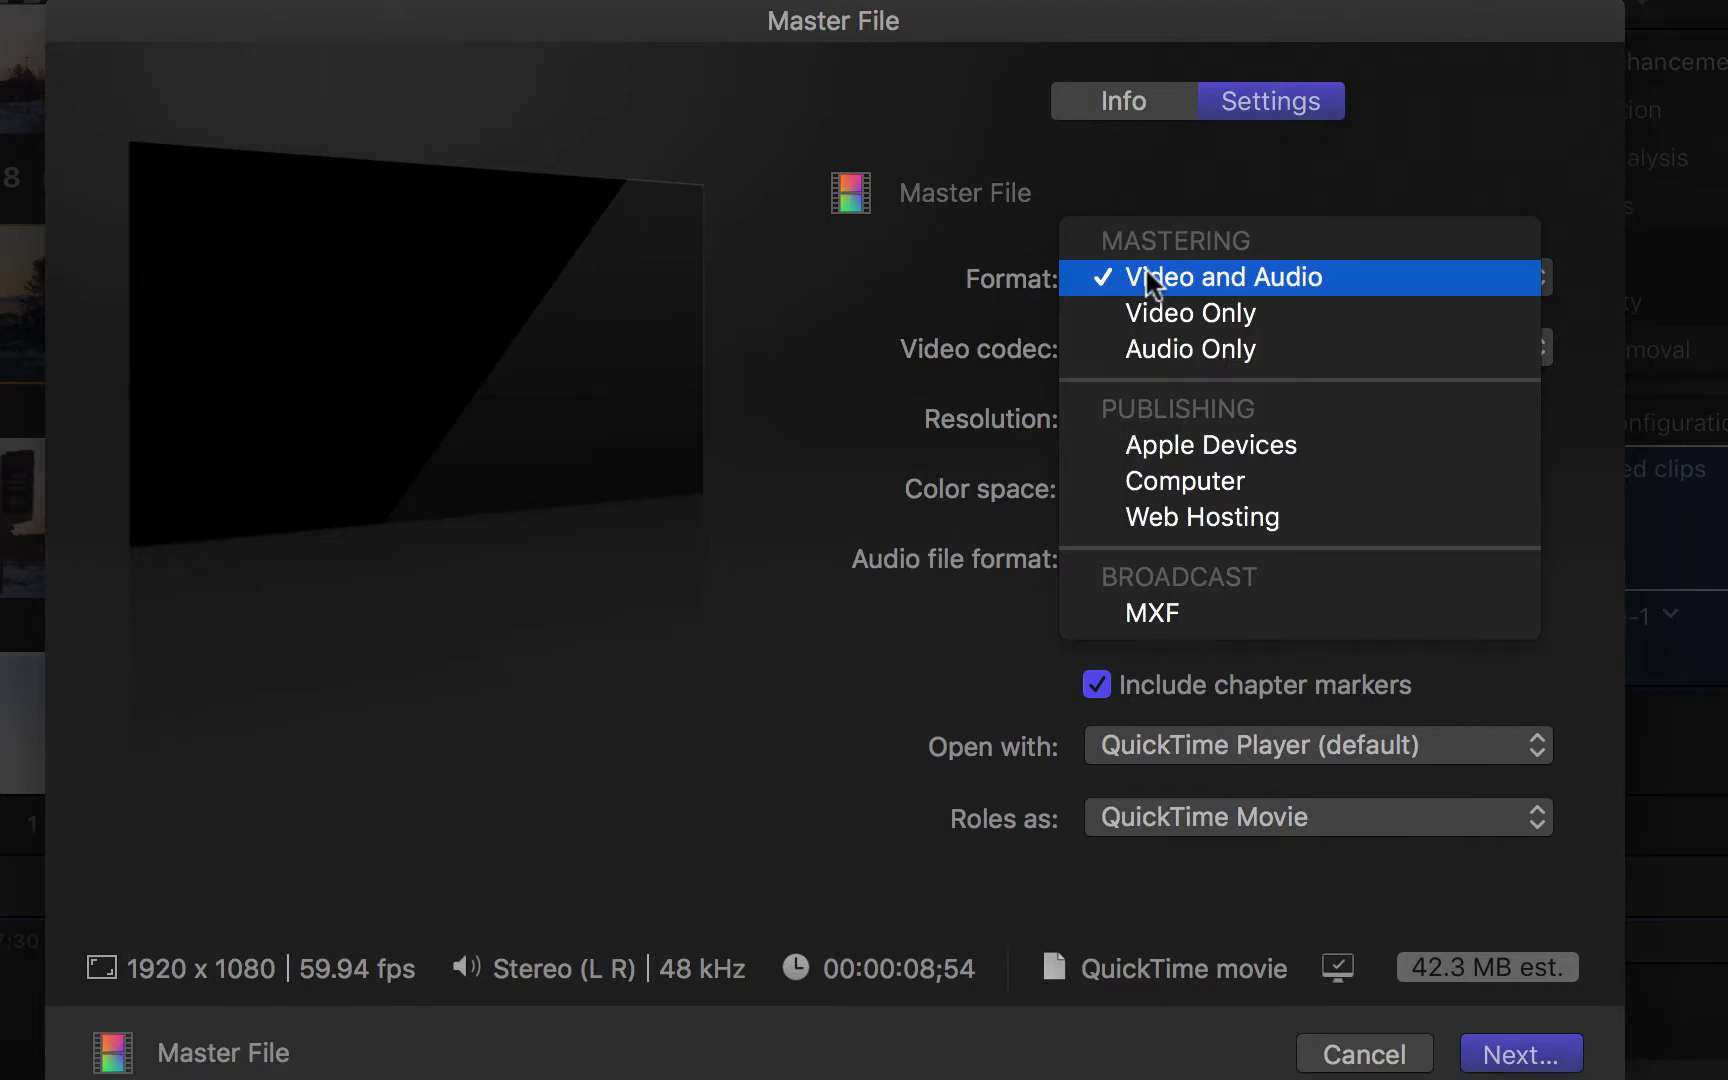
{"action": "left_click", "coordinate": [1148, 277]}
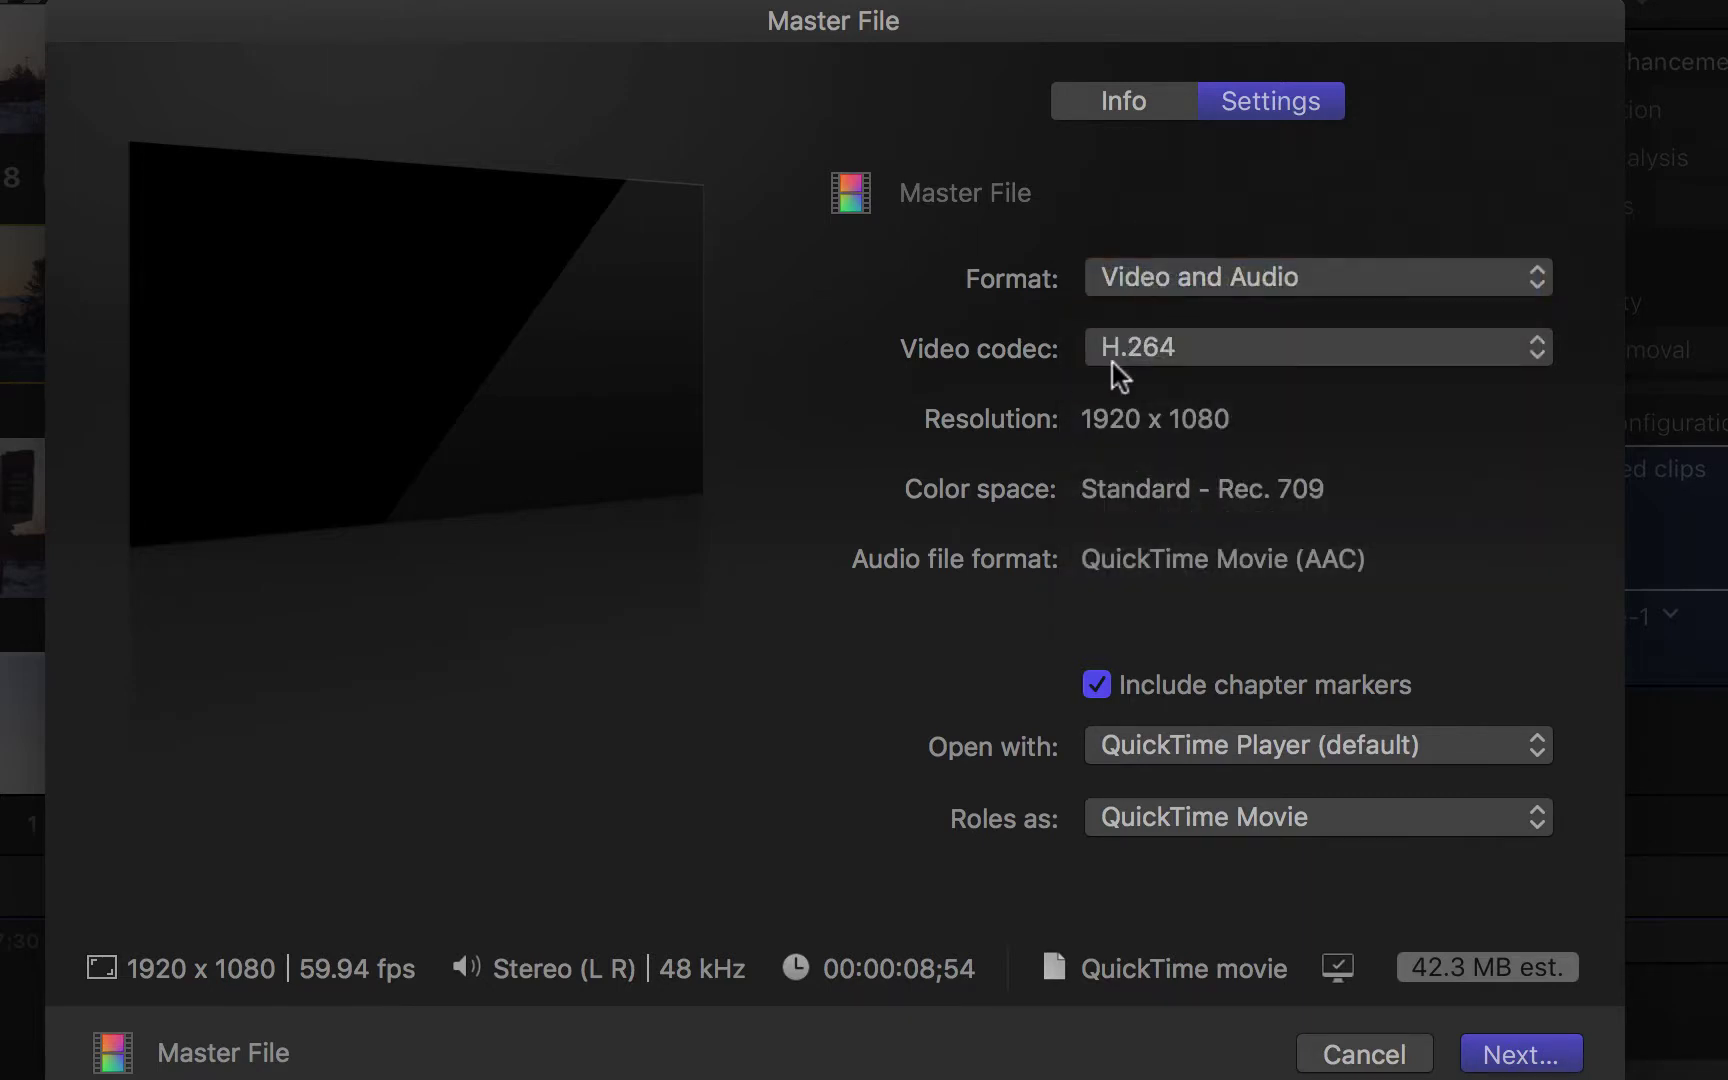
{"action": "left_click", "coordinate": [1197, 352]}
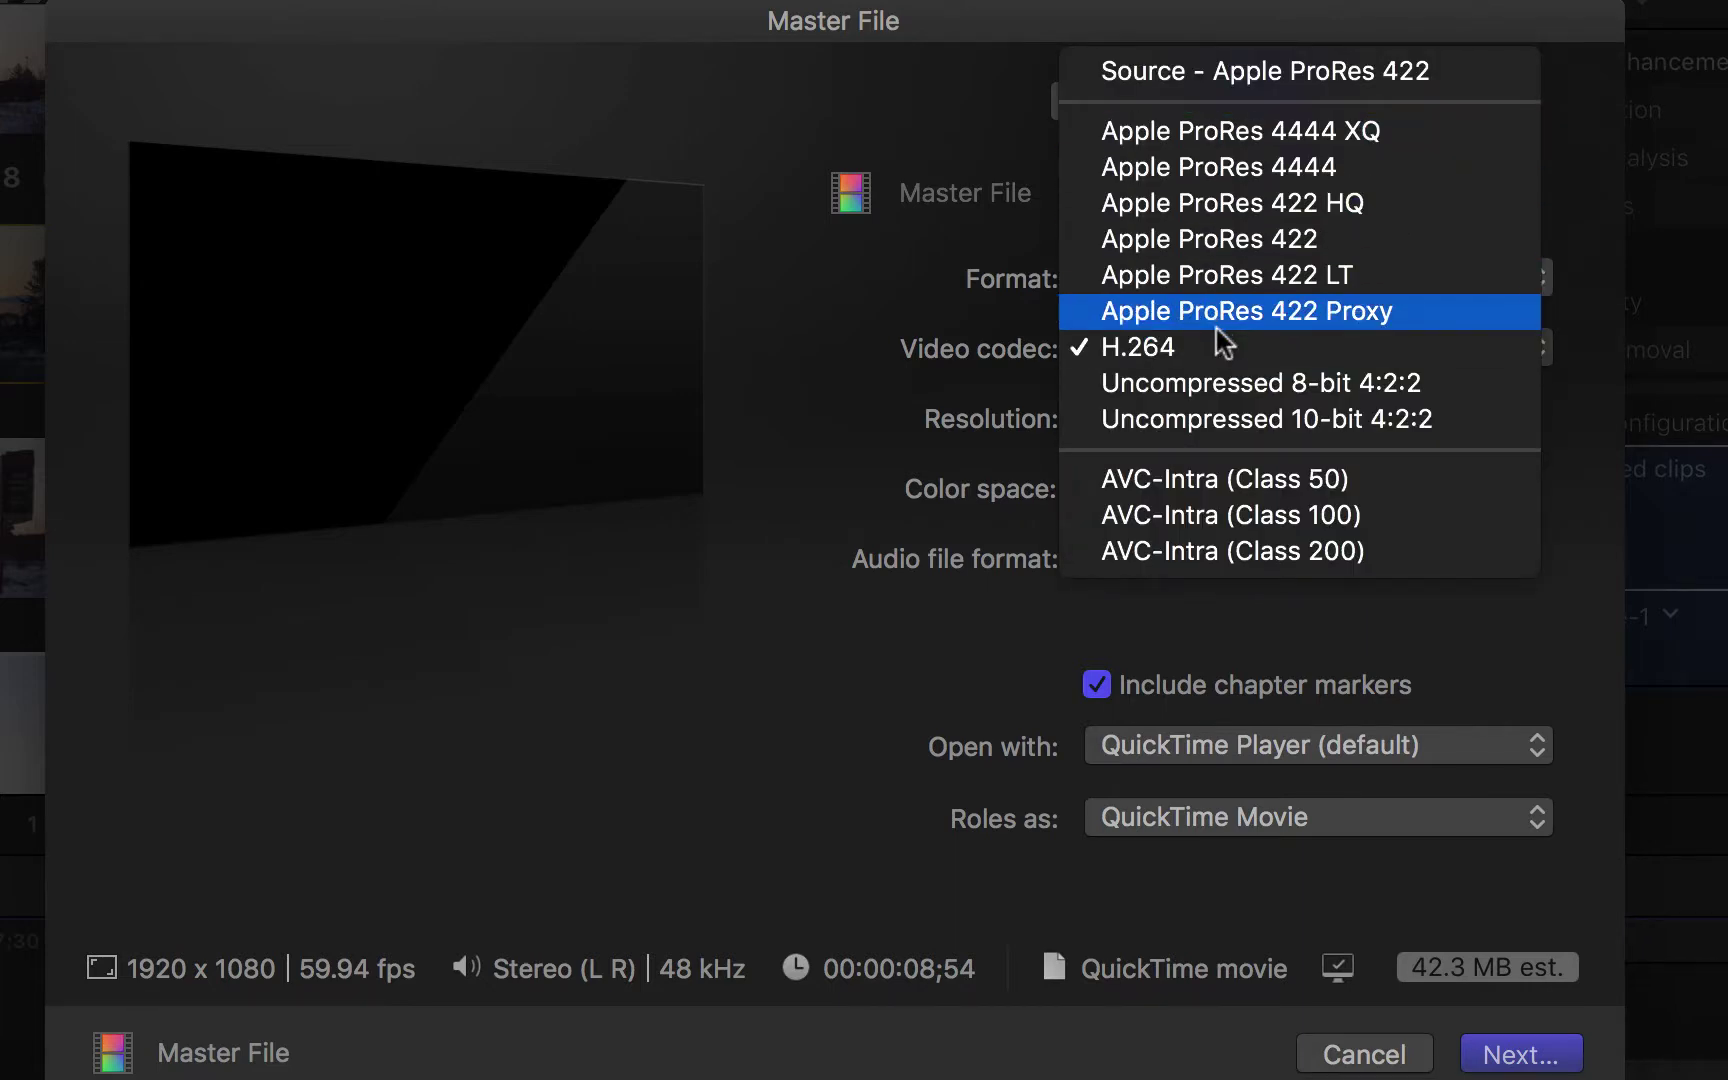
{"action": "left_click", "coordinate": [1220, 343]}
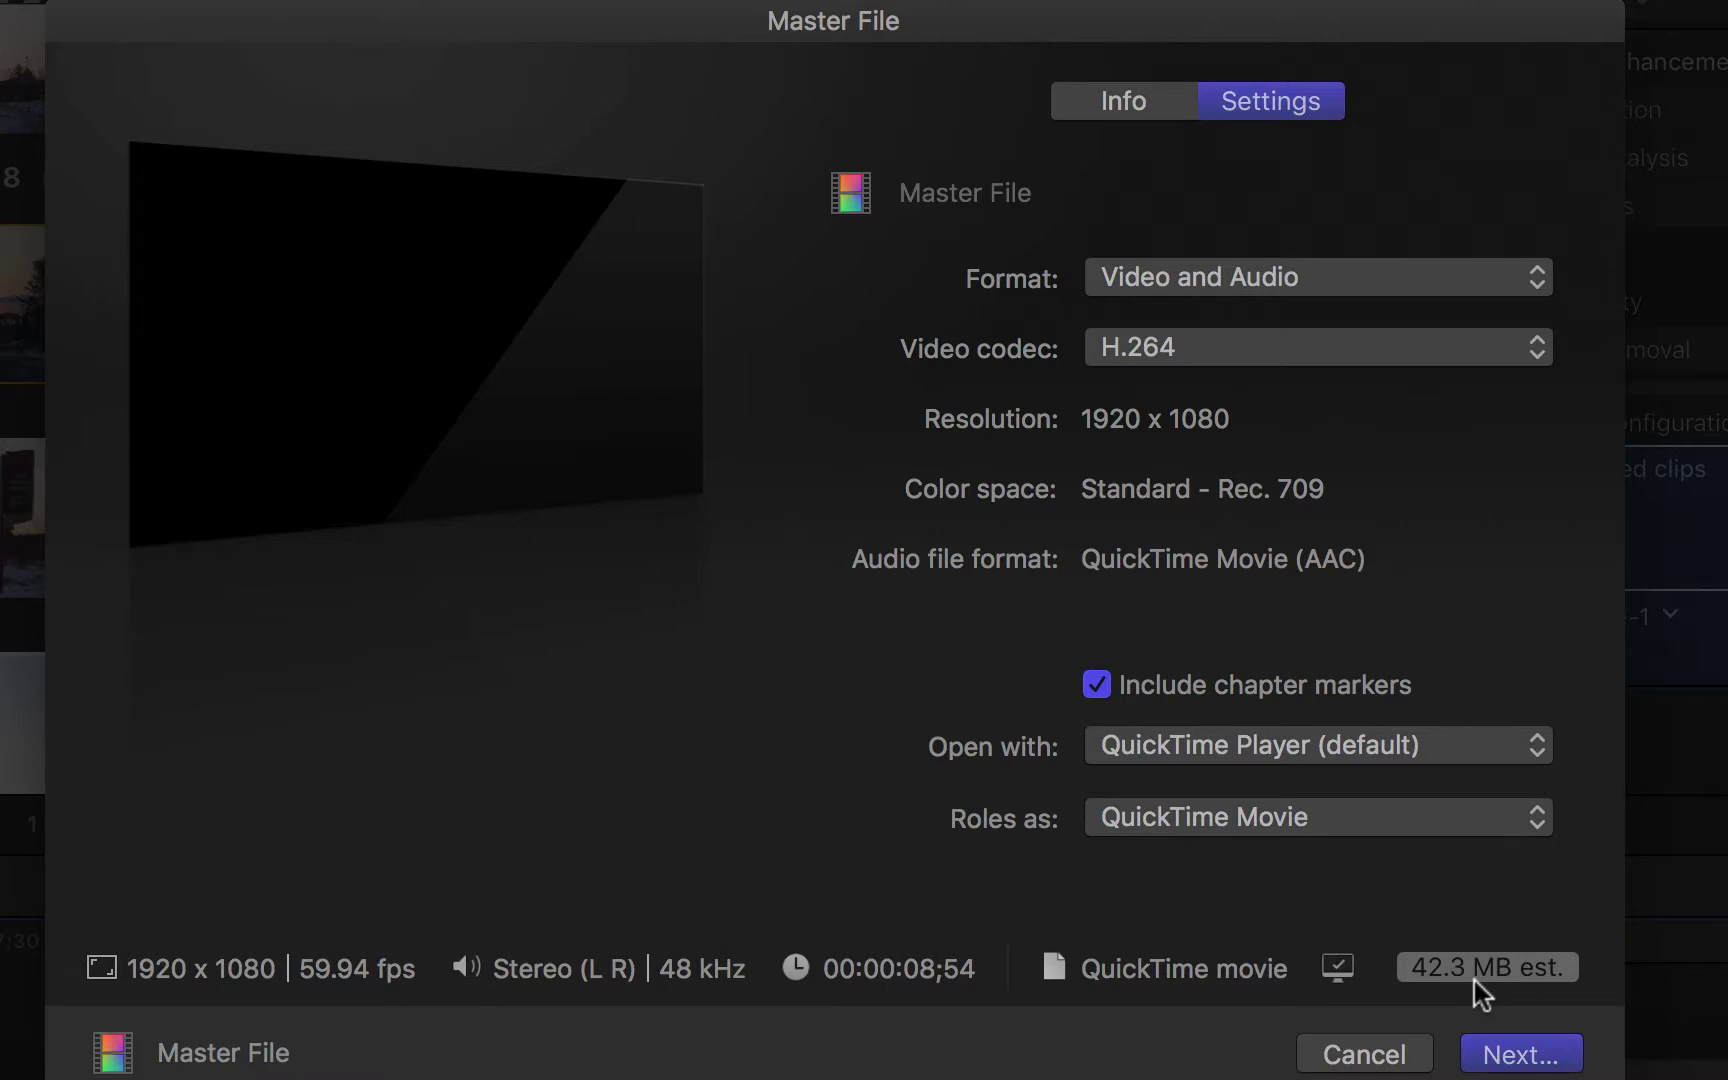
Compare the estimated file size using the Apple ProRes 422 and Uncompressed 10-bit 4:2:2 codecs, then return to H.264
{"action": "left_click", "coordinate": [1380, 345]}
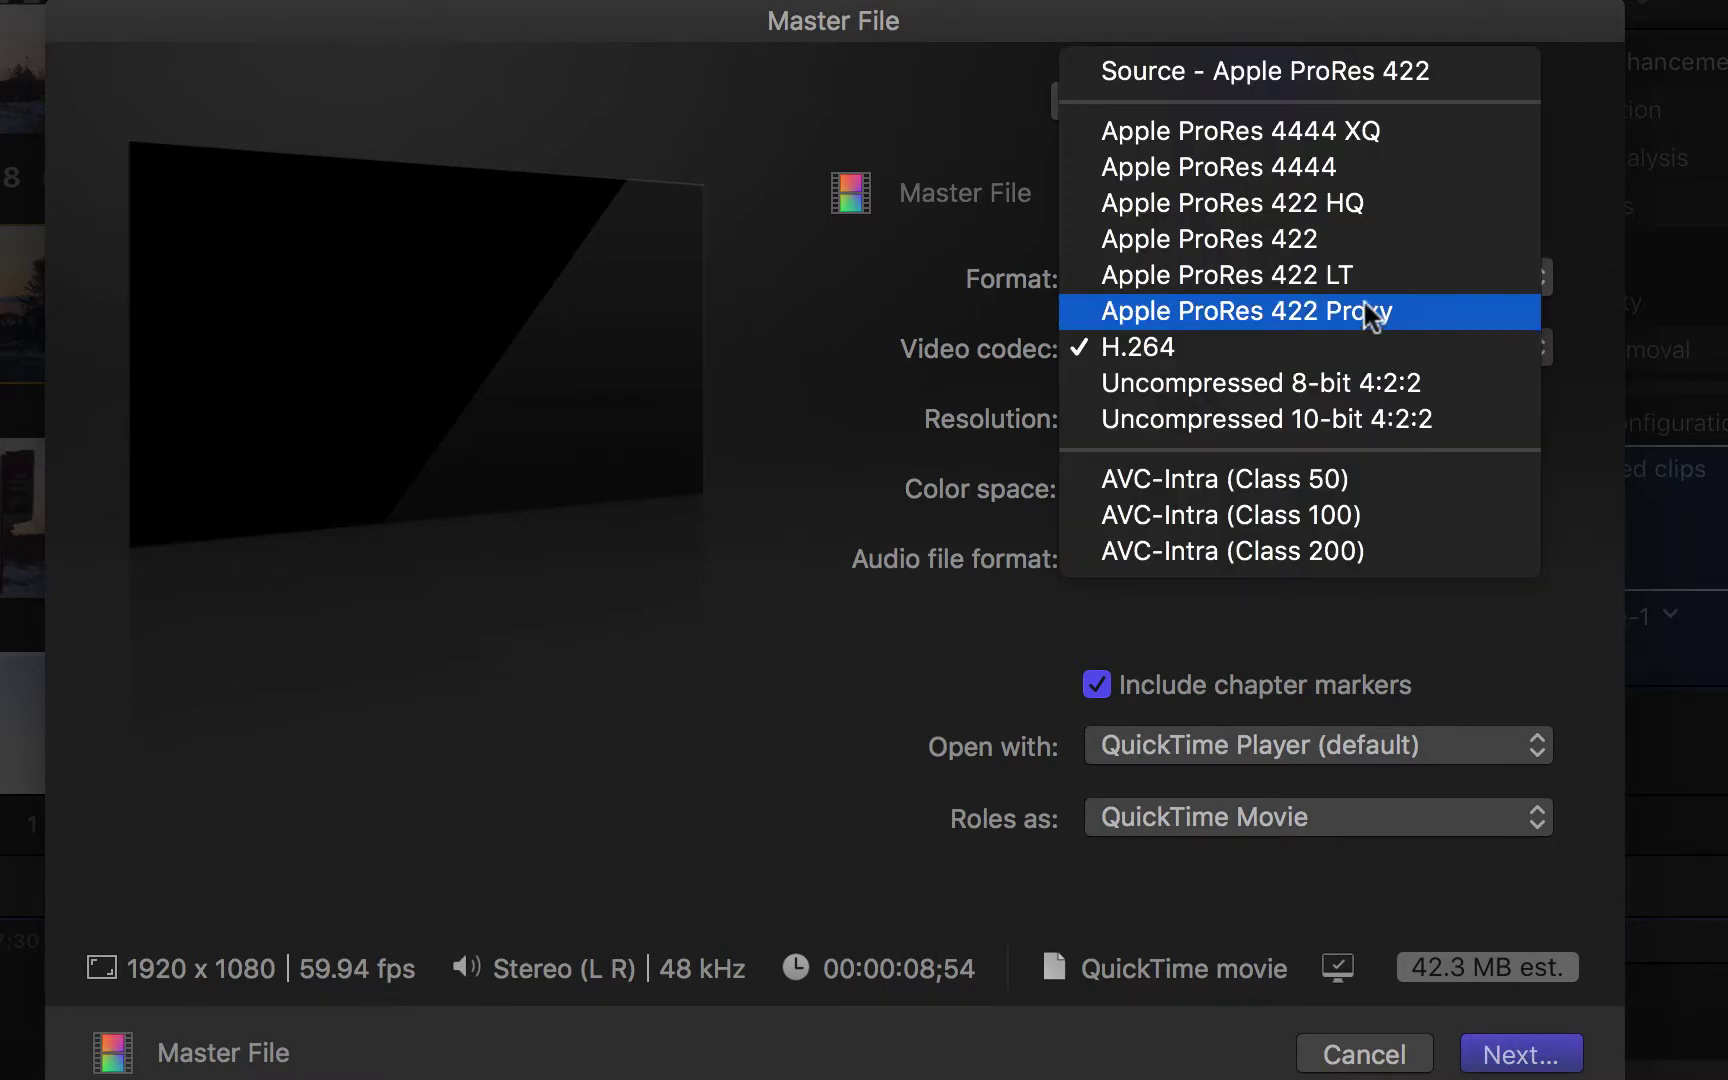
{"action": "left_click", "coordinate": [1372, 238]}
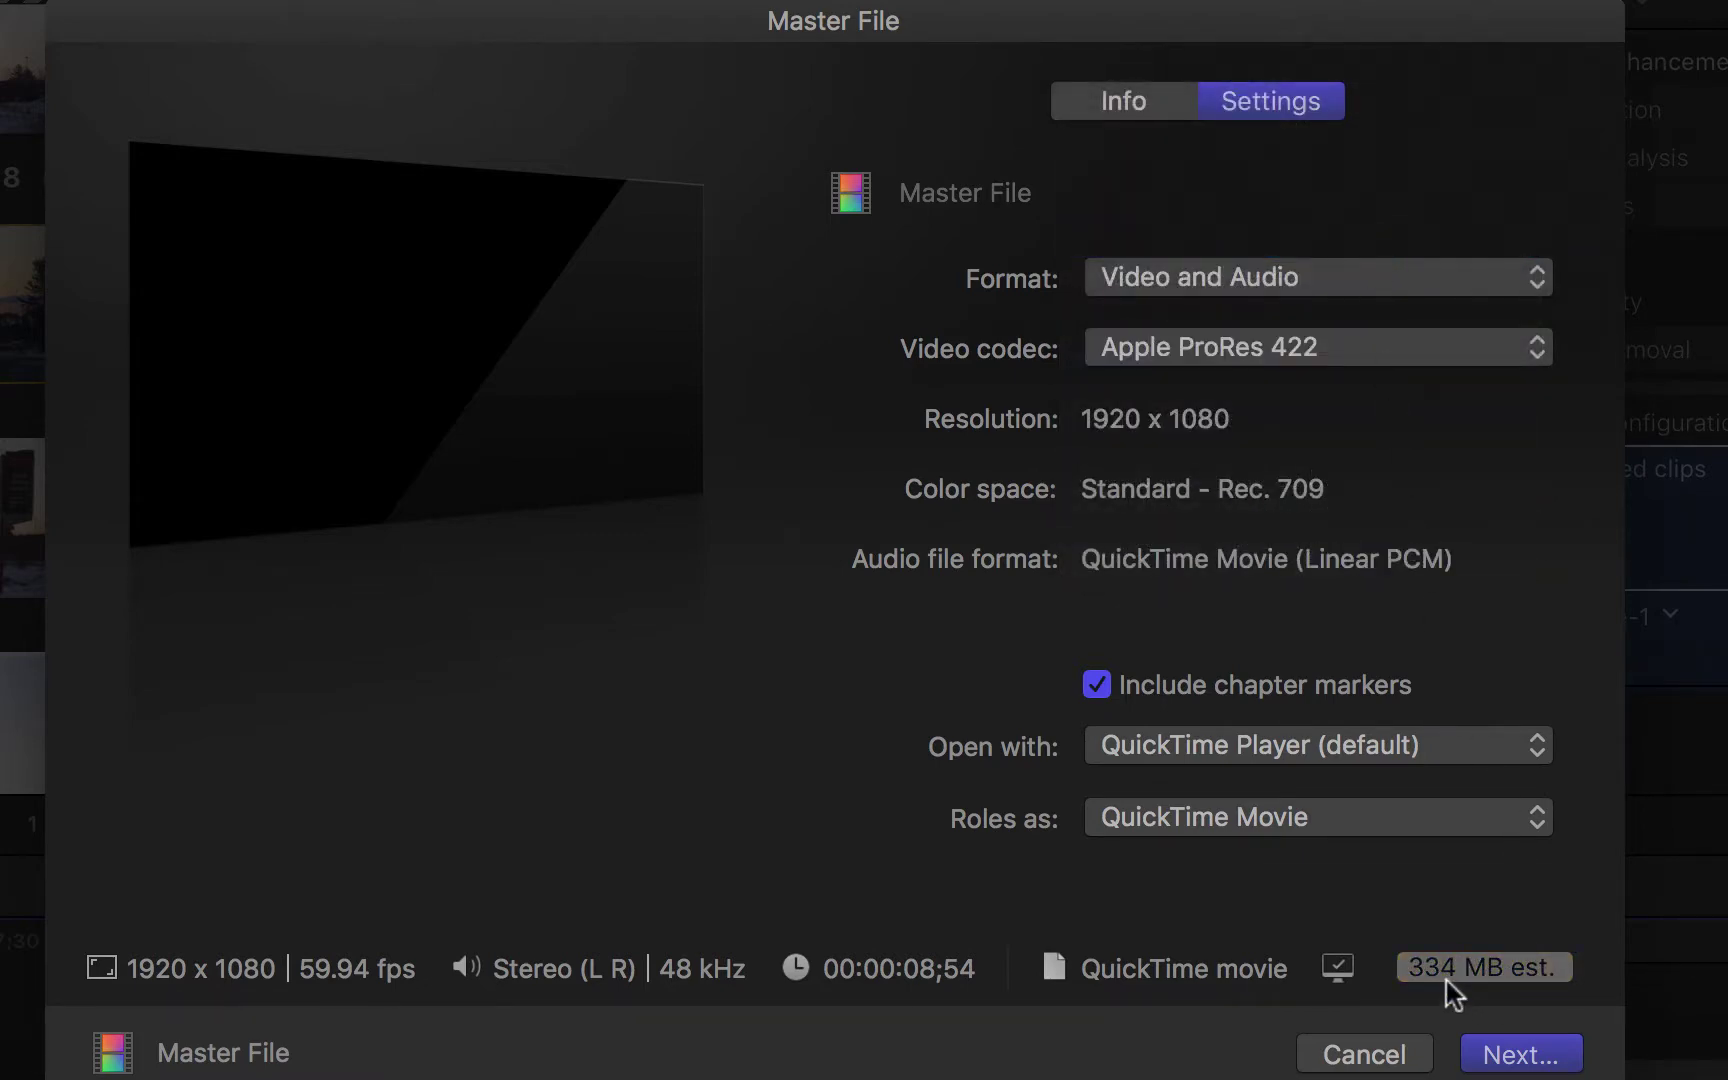
{"action": "left_click", "coordinate": [1274, 345]}
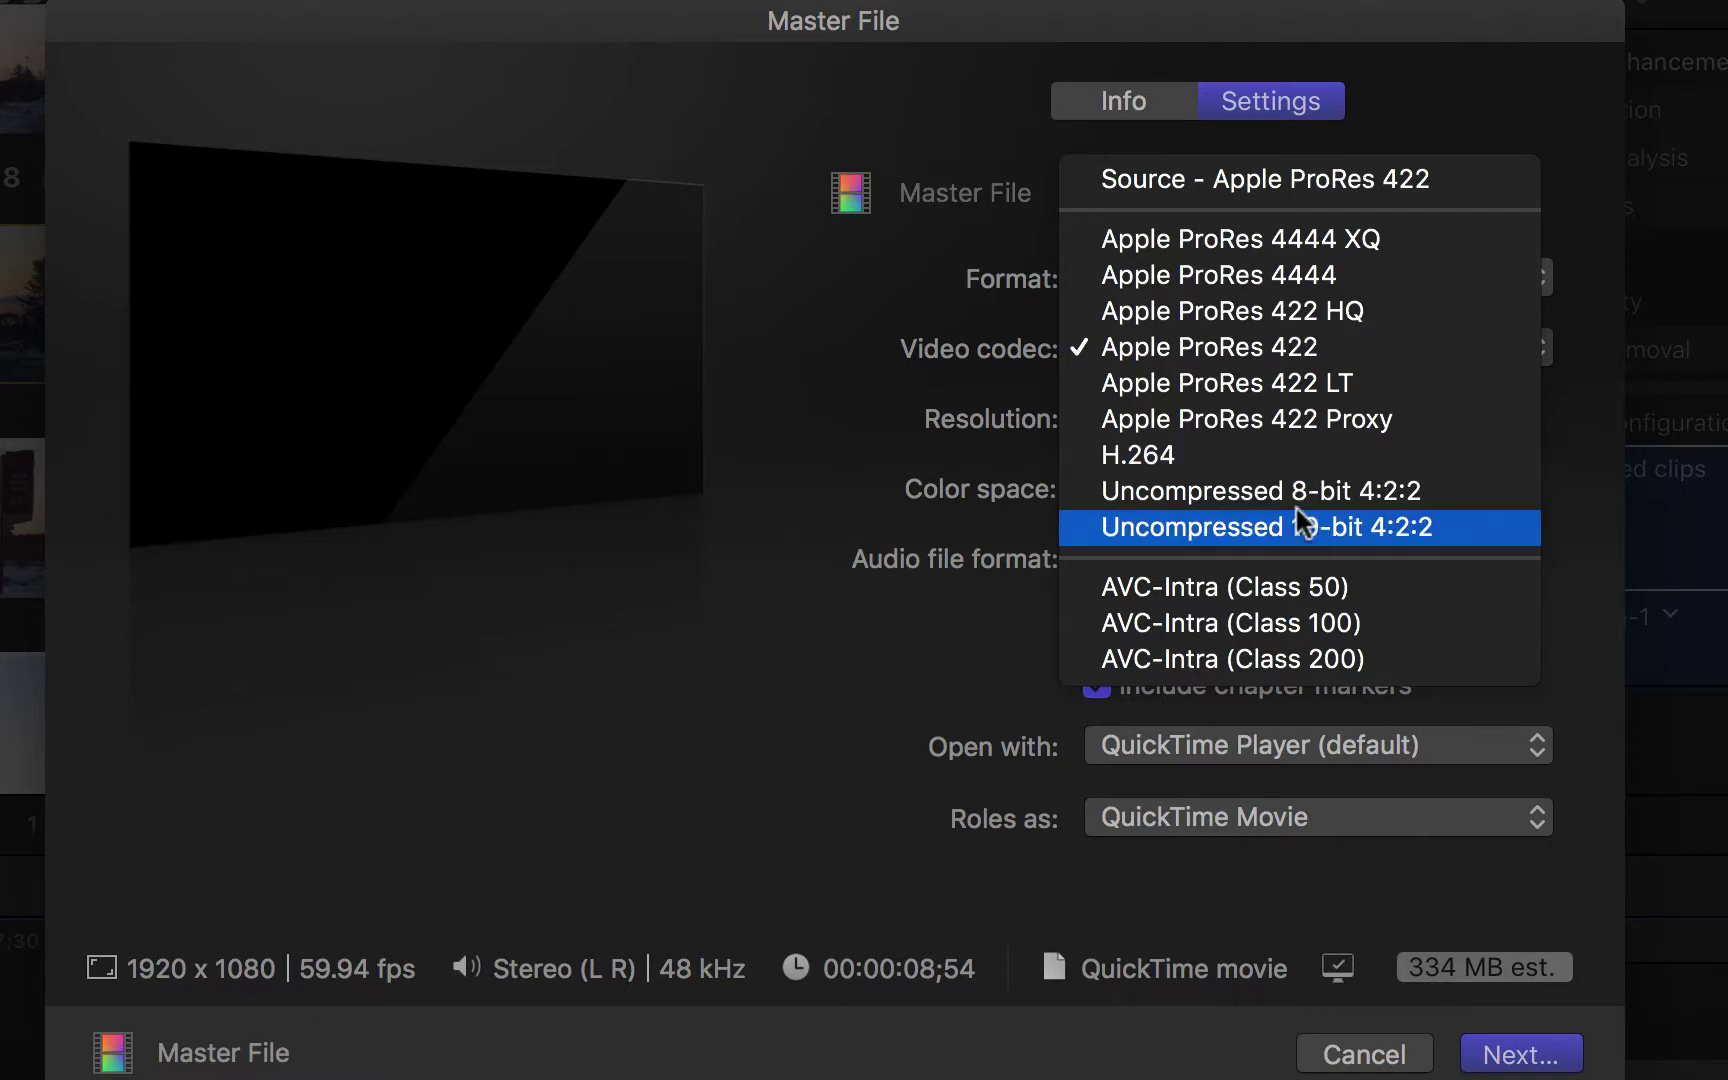
{"action": "left_click", "coordinate": [1284, 537]}
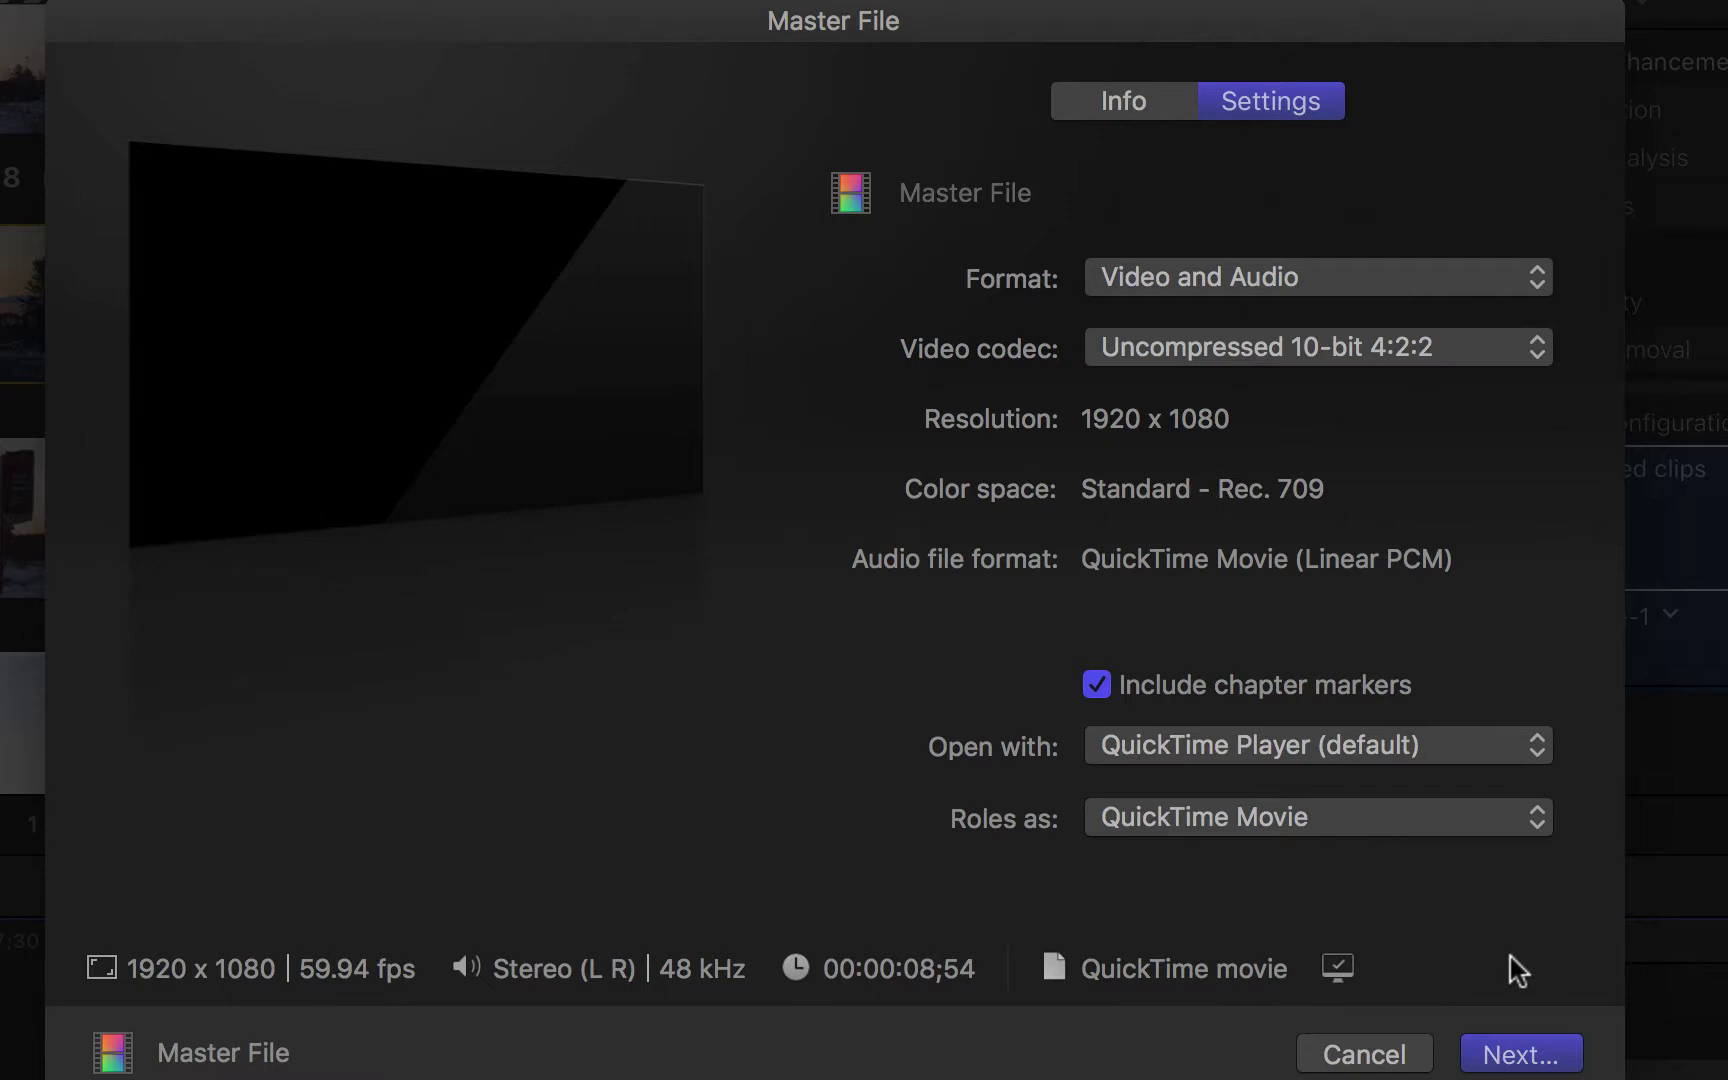
{"action": "left_click", "coordinate": [1462, 343]}
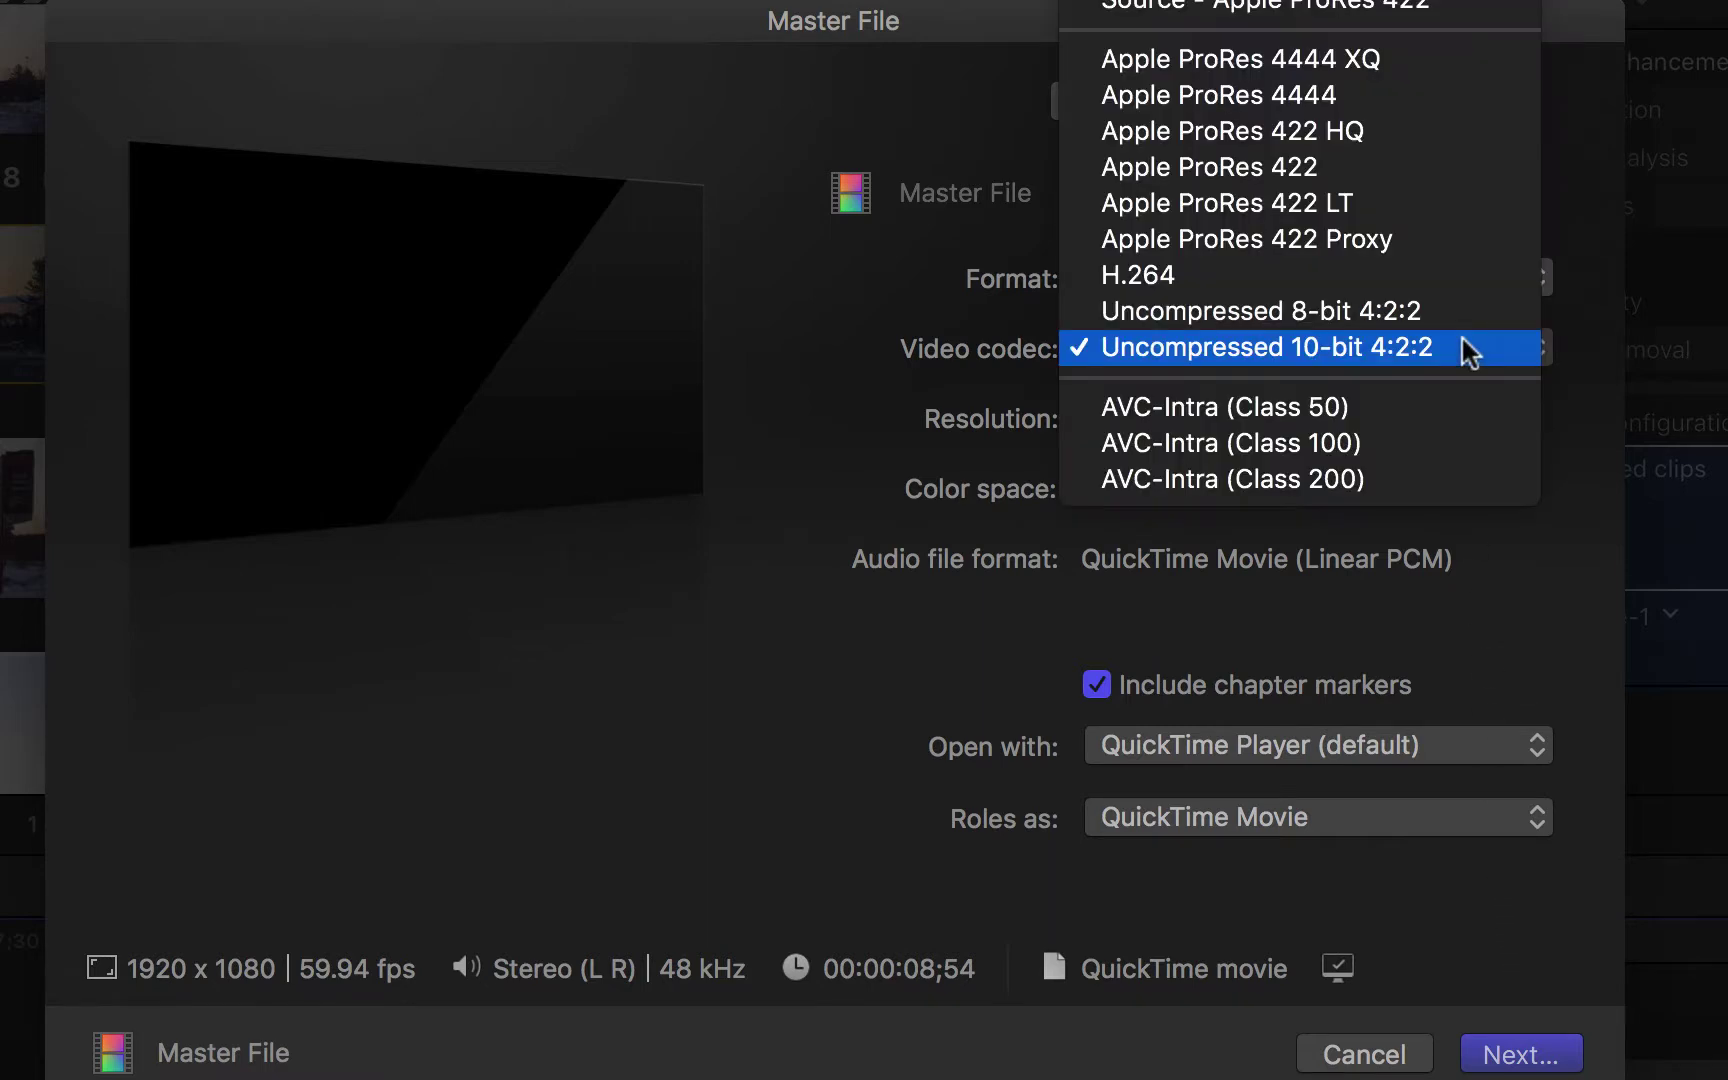
{"action": "left_click", "coordinate": [1332, 266]}
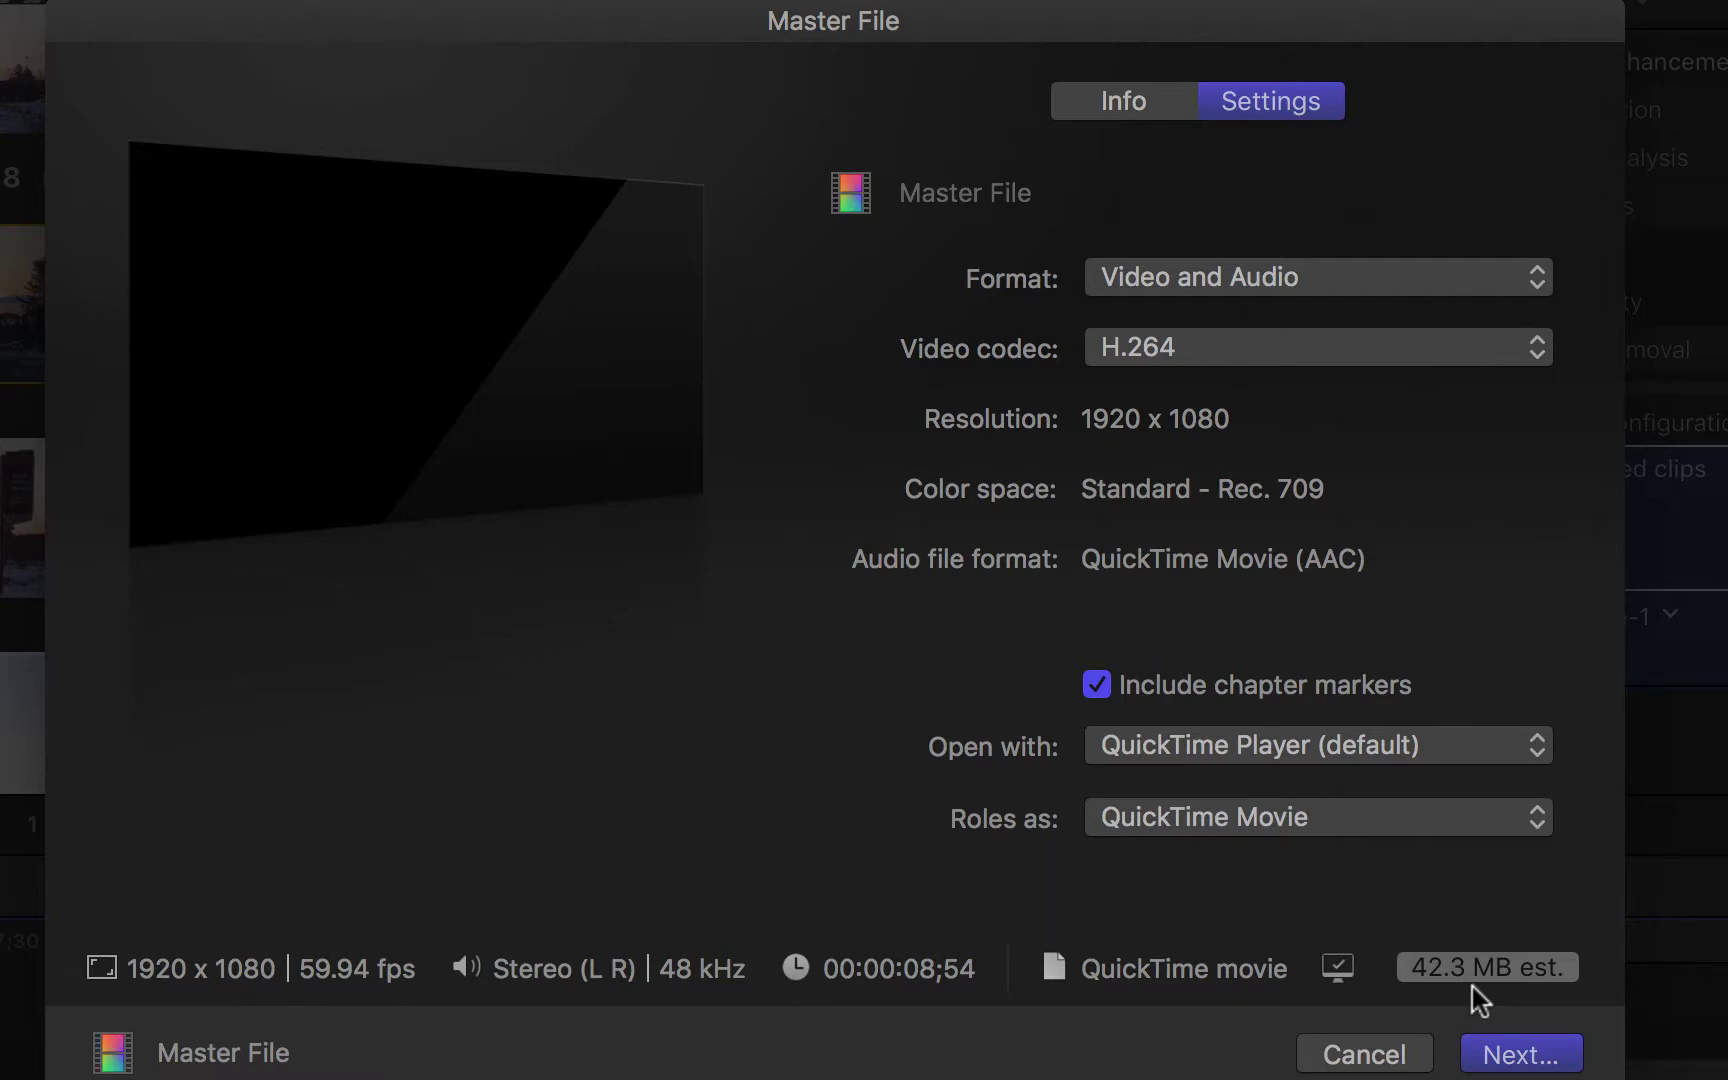
Append a hyphen and the creator's last name to the file name sunrise, and save the export in the Movies folder
{"action": "left_click", "coordinate": [1517, 1066]}
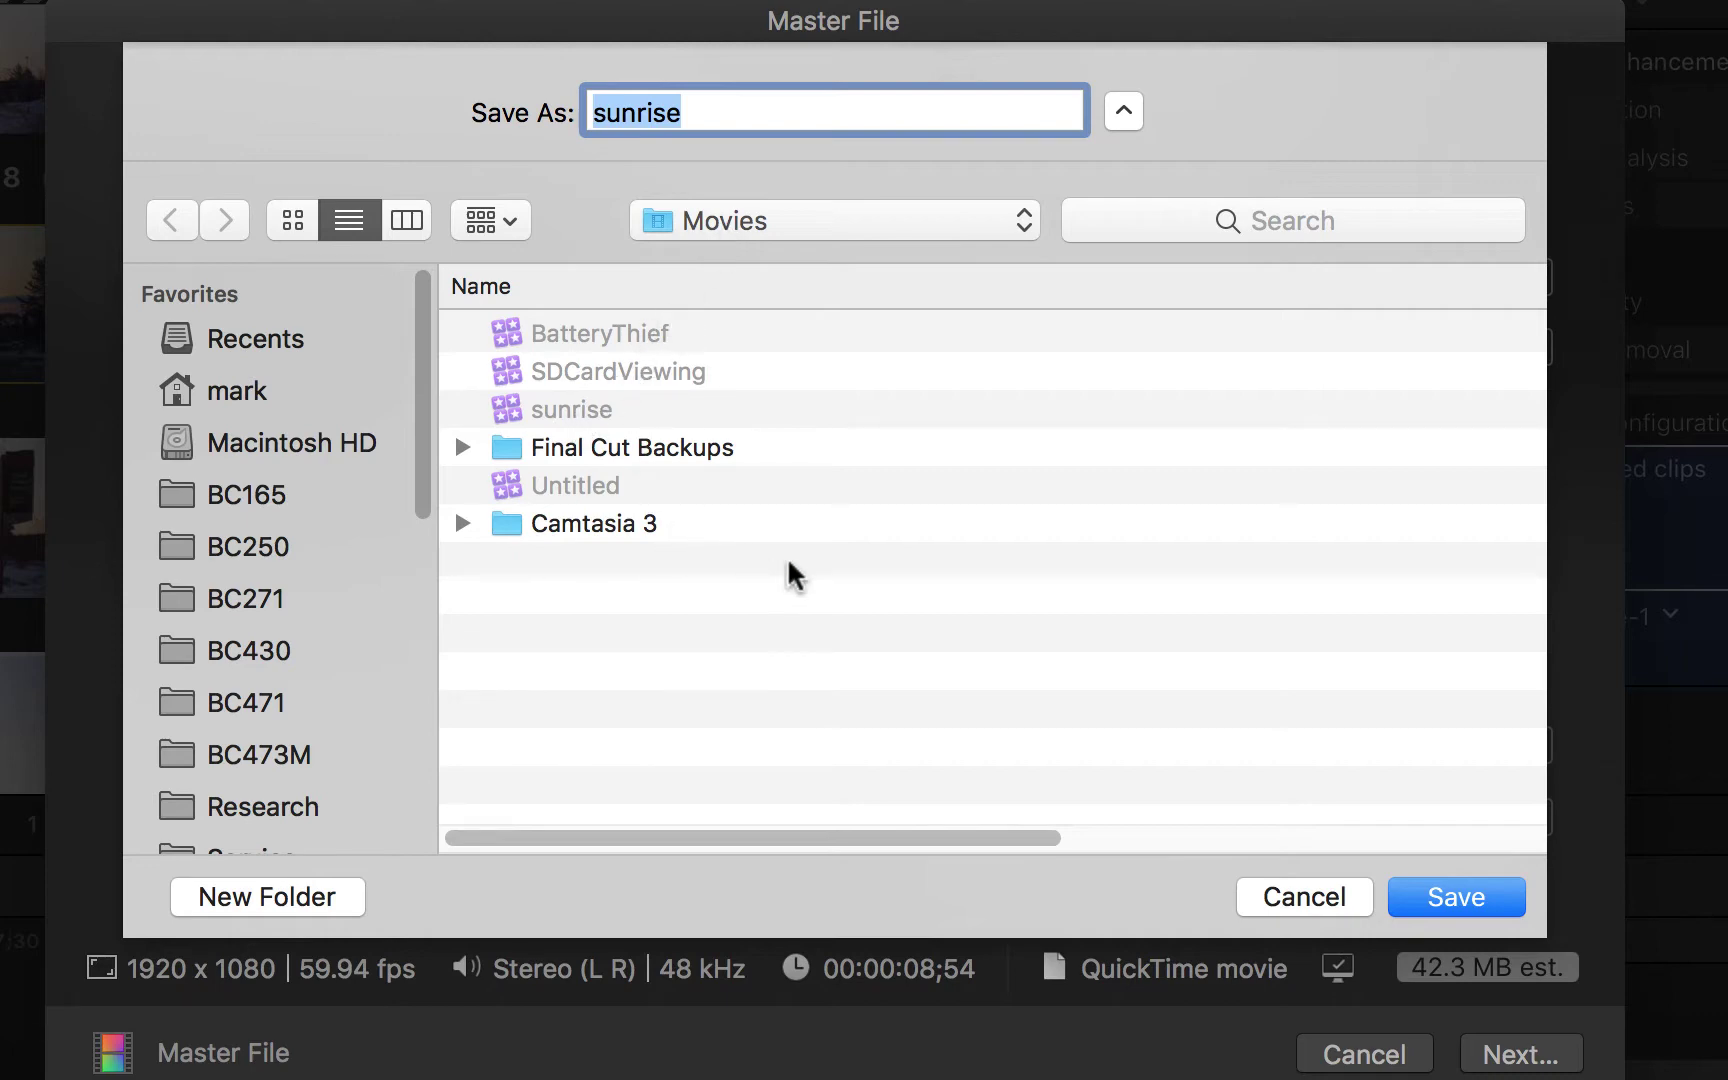
{"action": "left_click", "coordinate": [694, 112]}
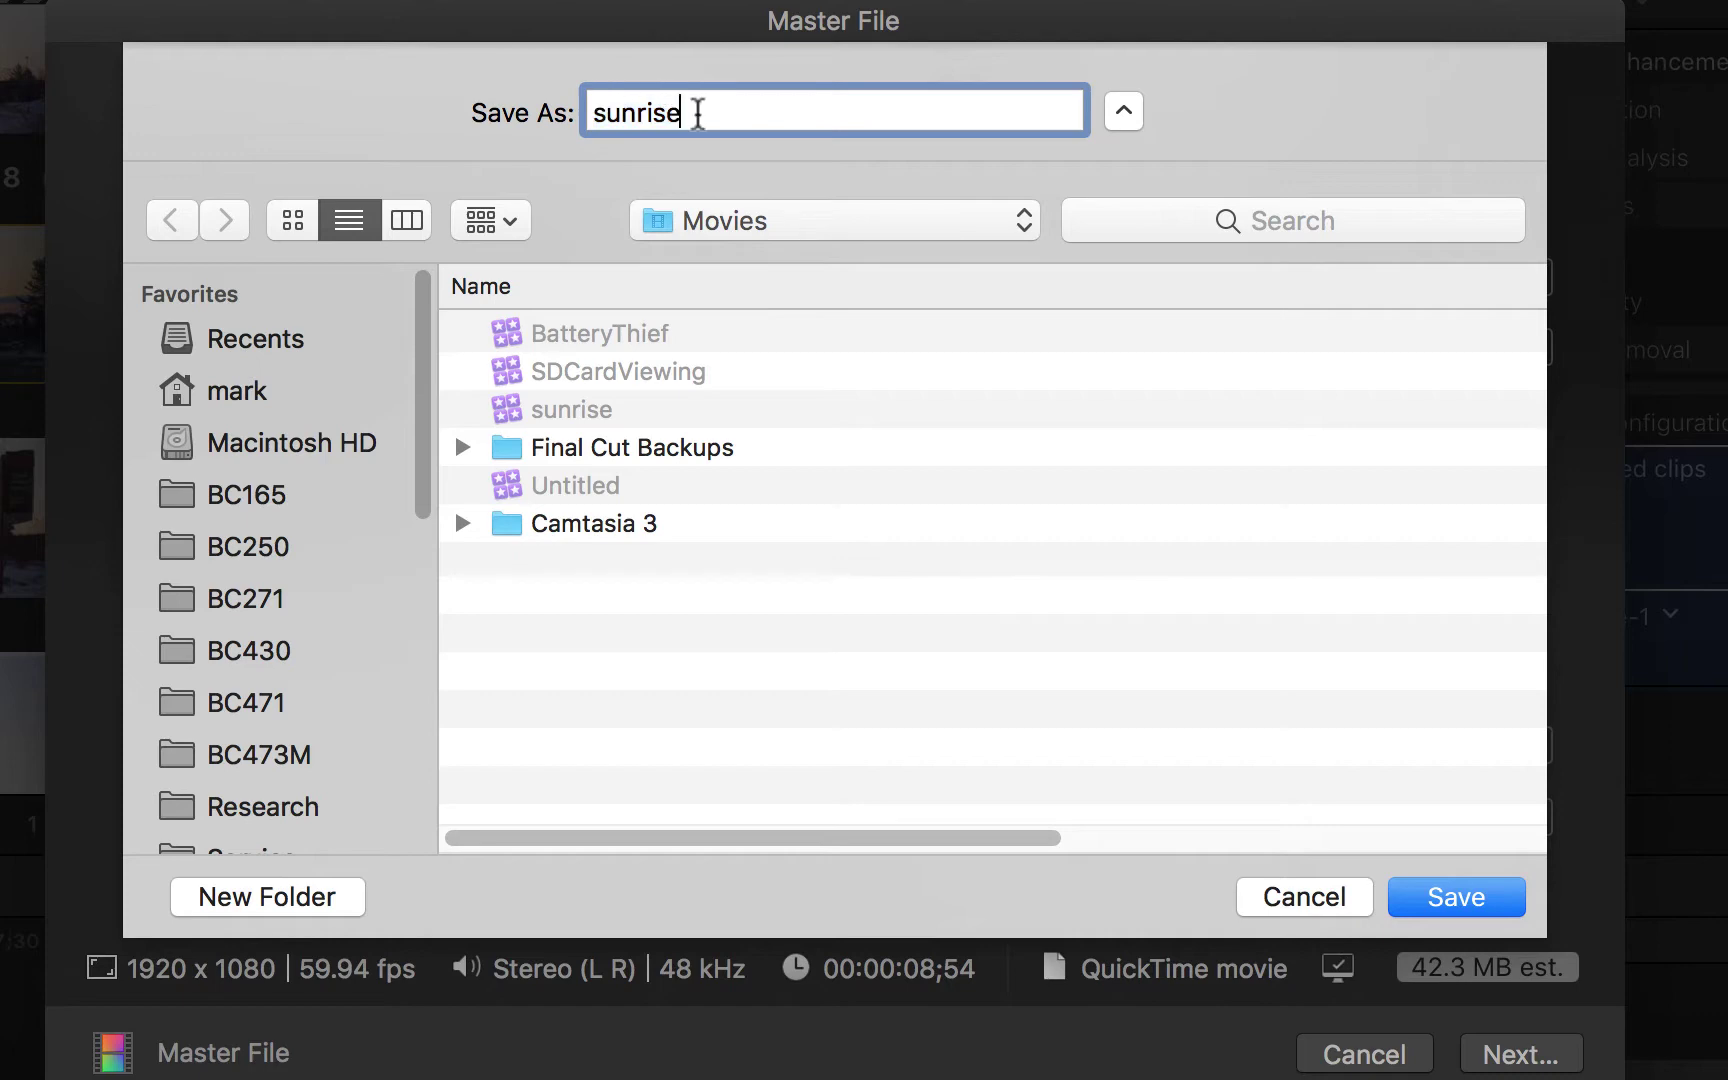
{"action": "type", "text": "-shevy"}
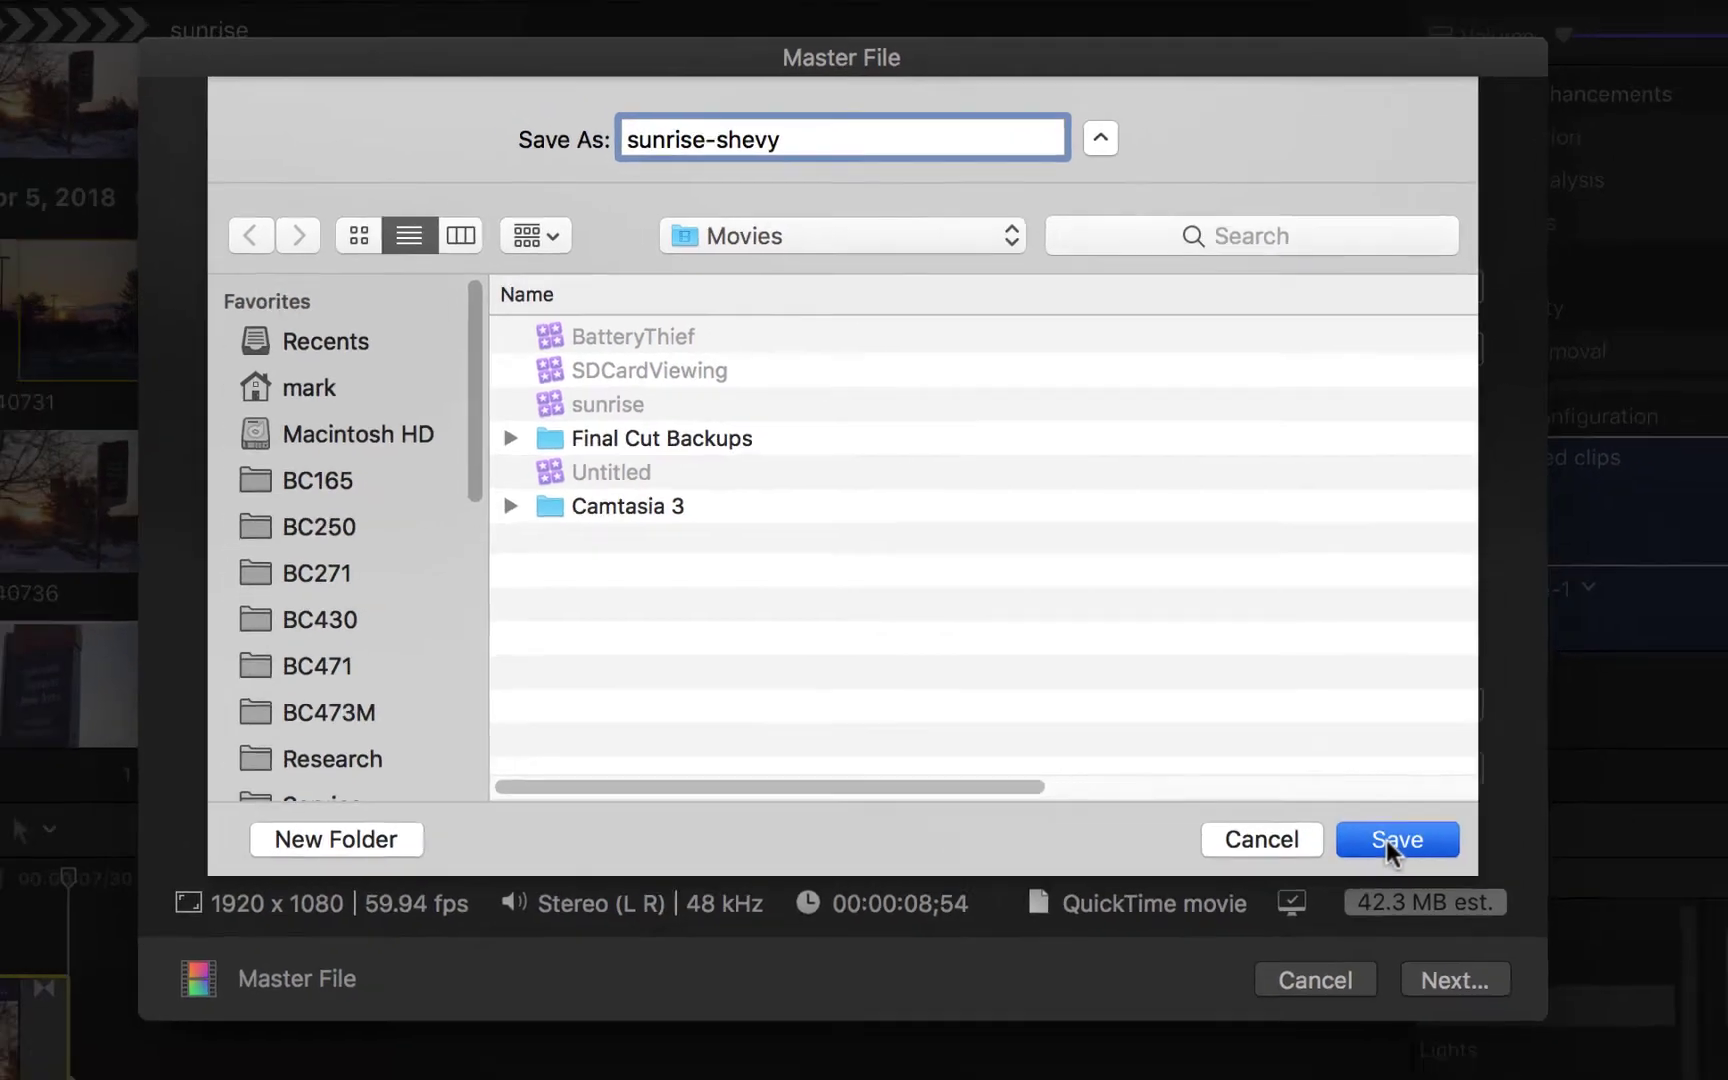
{"action": "left_click", "coordinate": [1449, 900]}
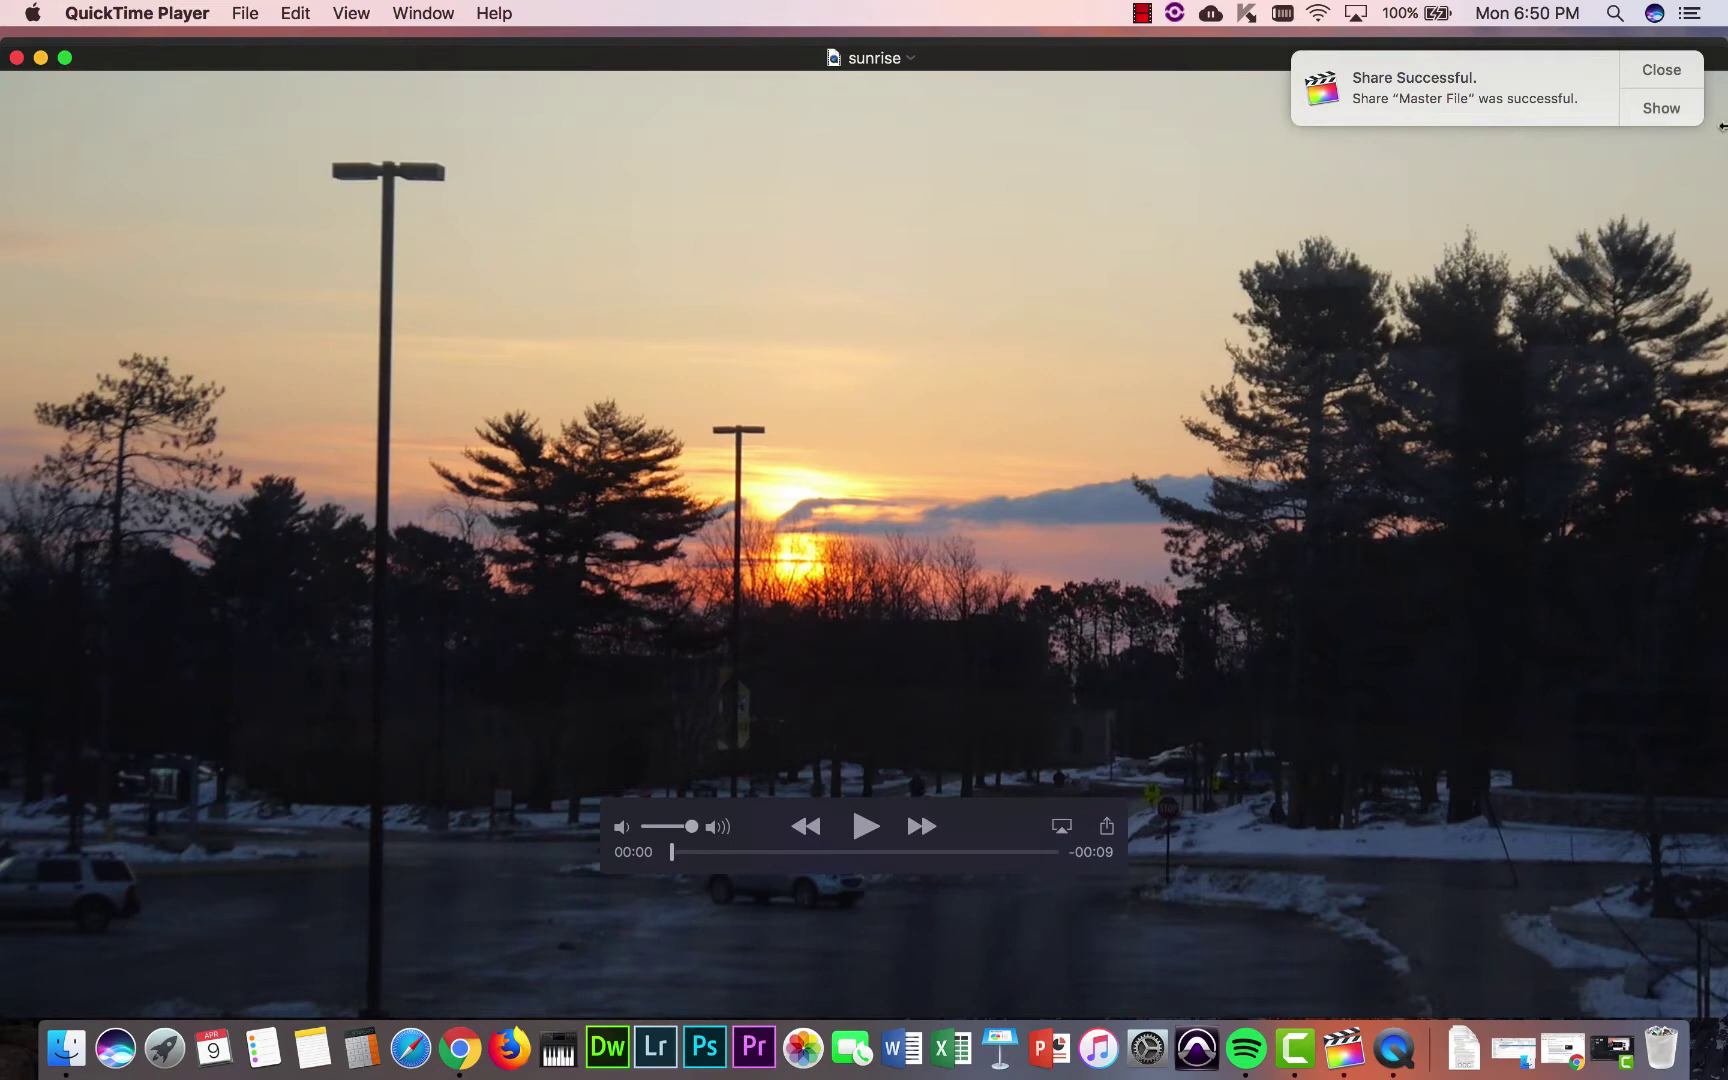
Dismiss the share notification, play the exported movie through in QuickTime Player, and quit the player
{"action": "left_click", "coordinate": [1676, 74]}
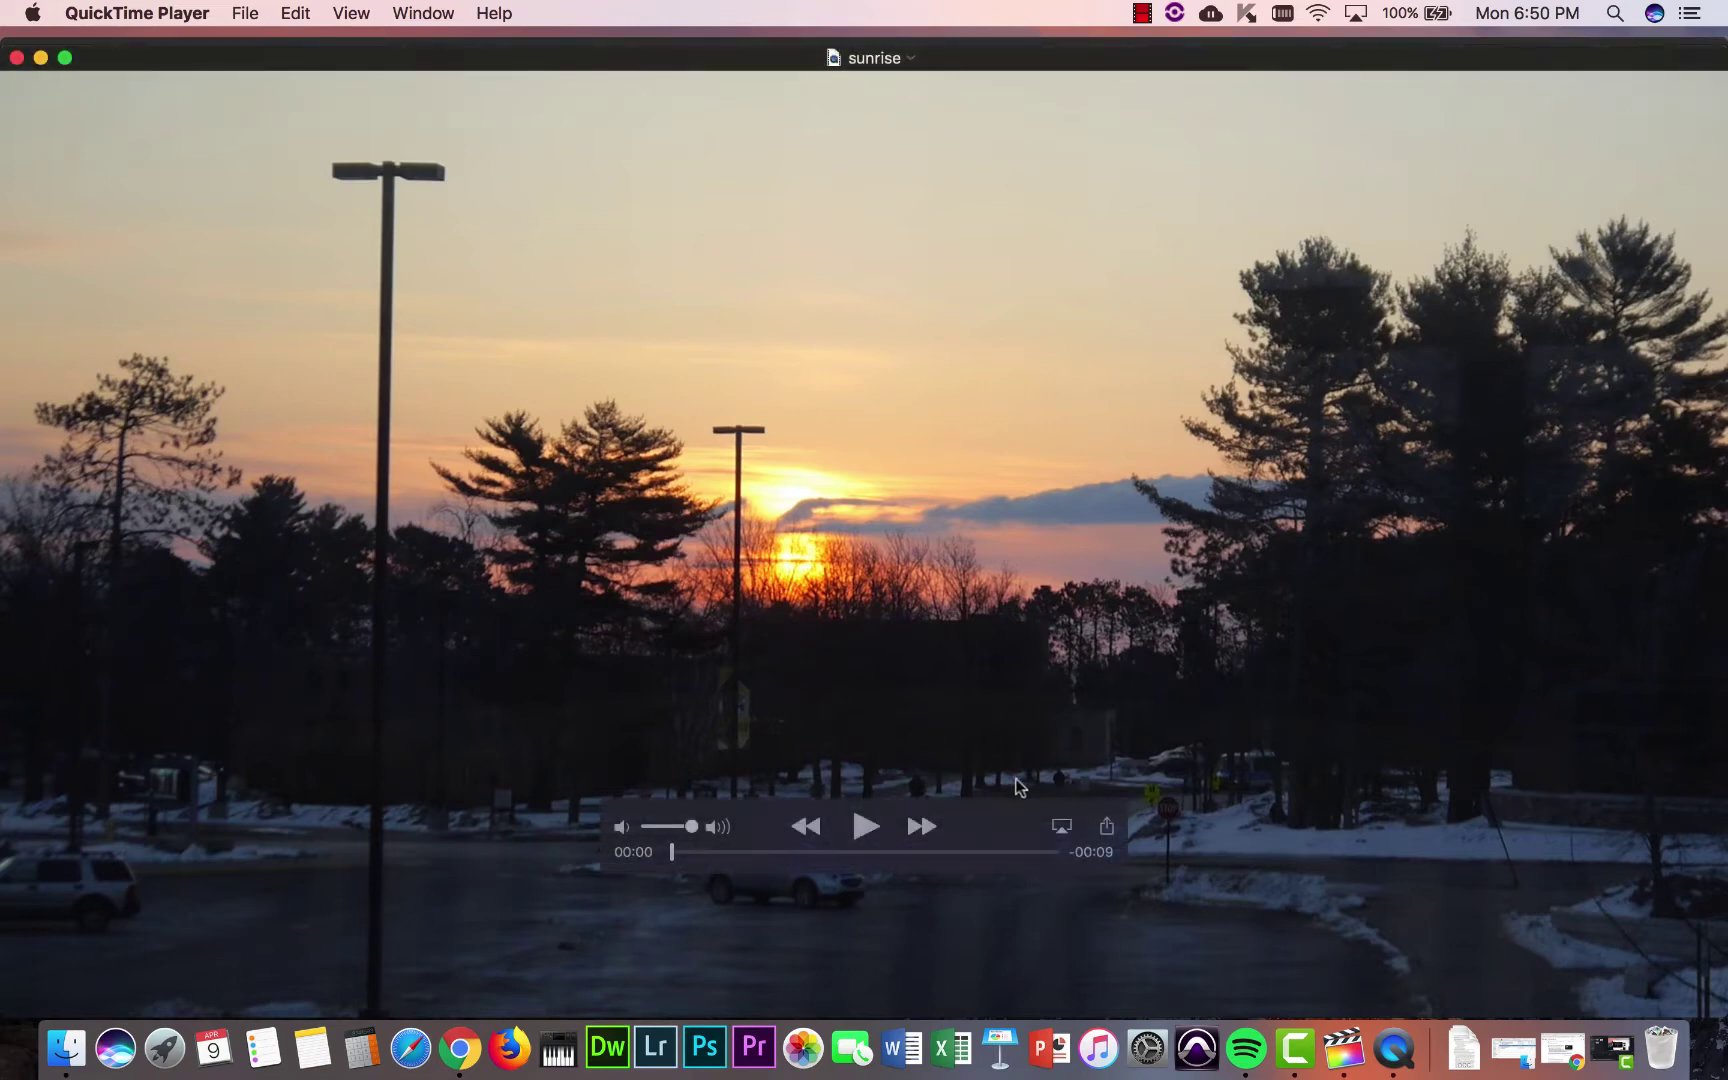
{"action": "left_click", "coordinate": [863, 829]}
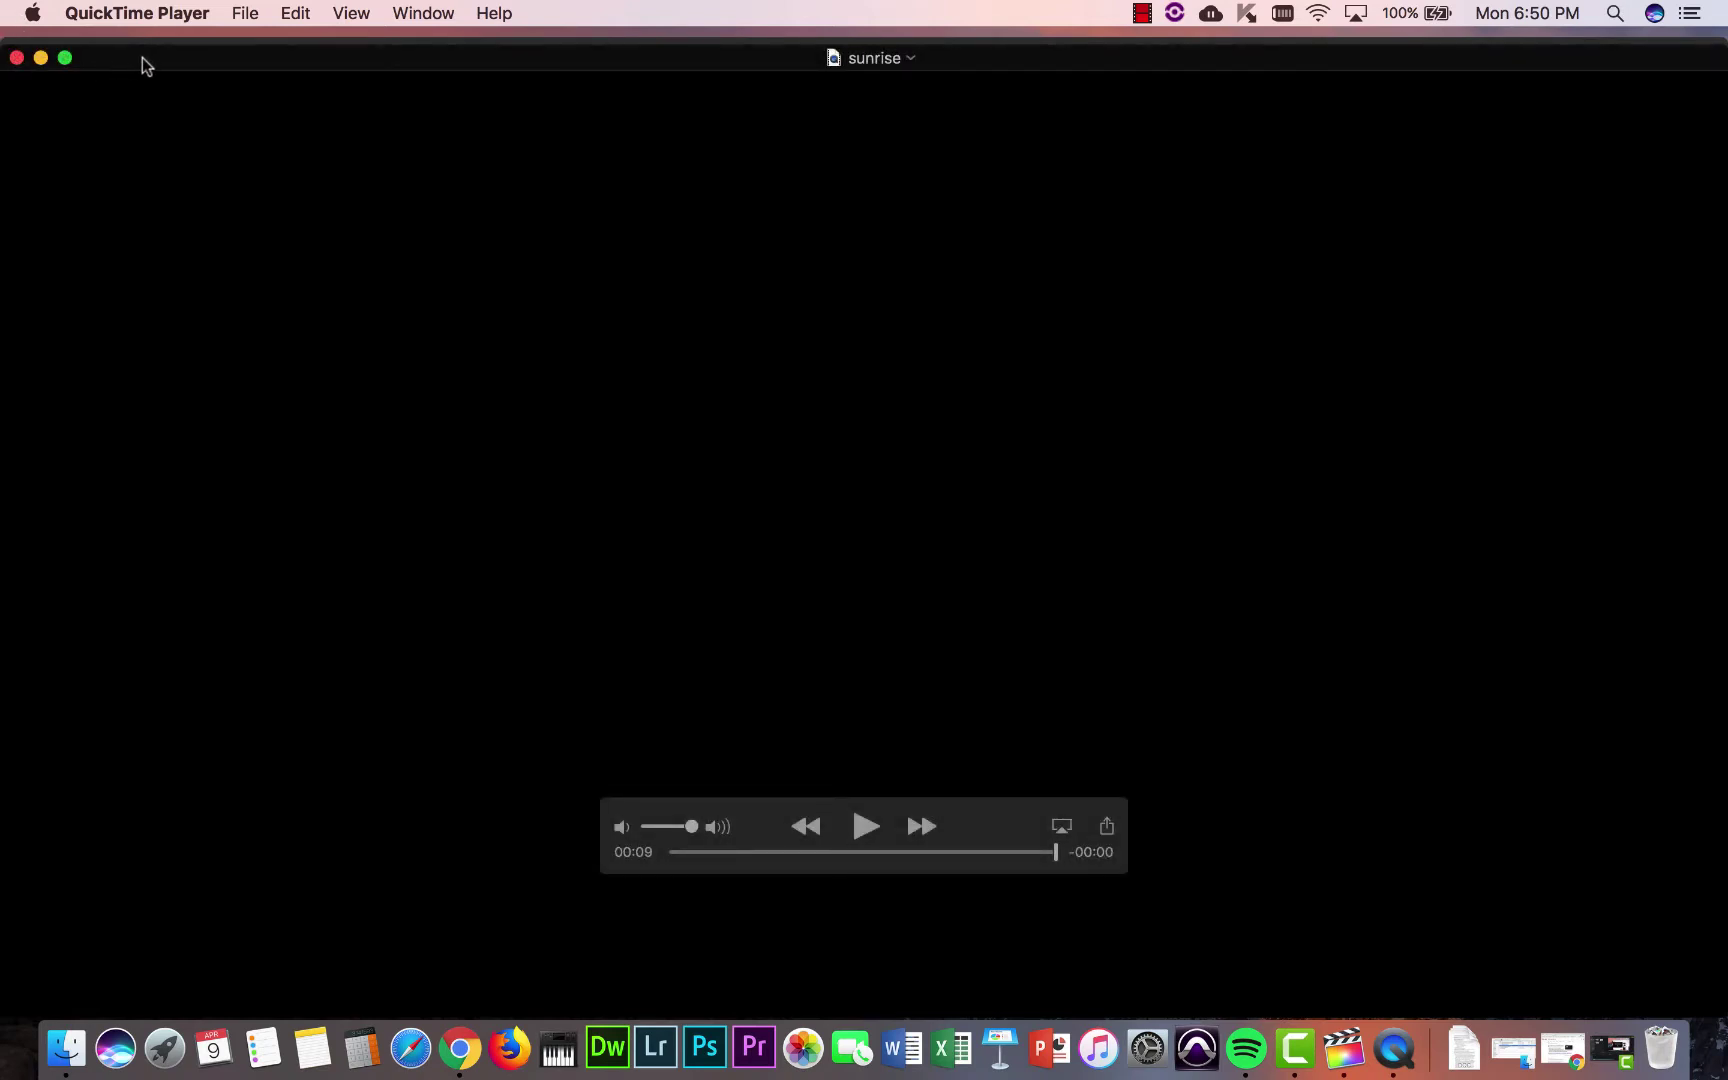
{"action": "key", "text": "super+q"}
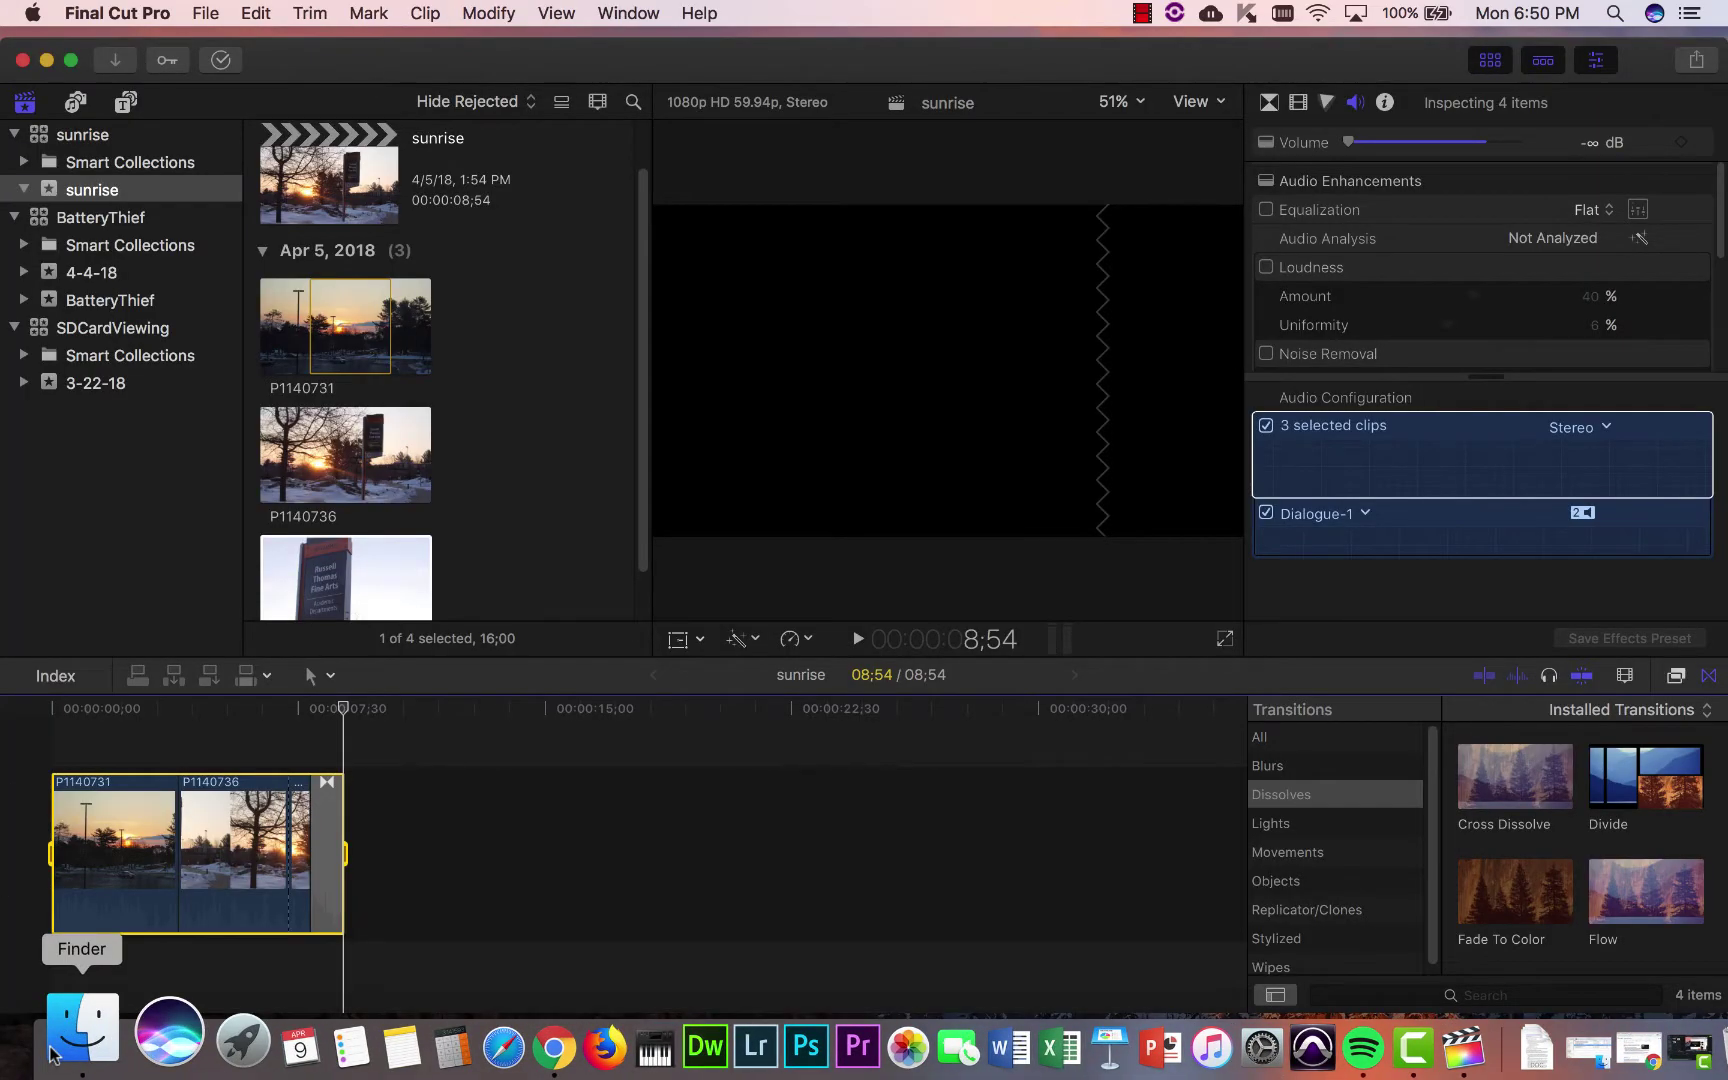
Switch to Finder, locate the exported sunrise .mov file in the Movies folder, and check its size and kind
{"action": "left_click", "coordinate": [77, 1036]}
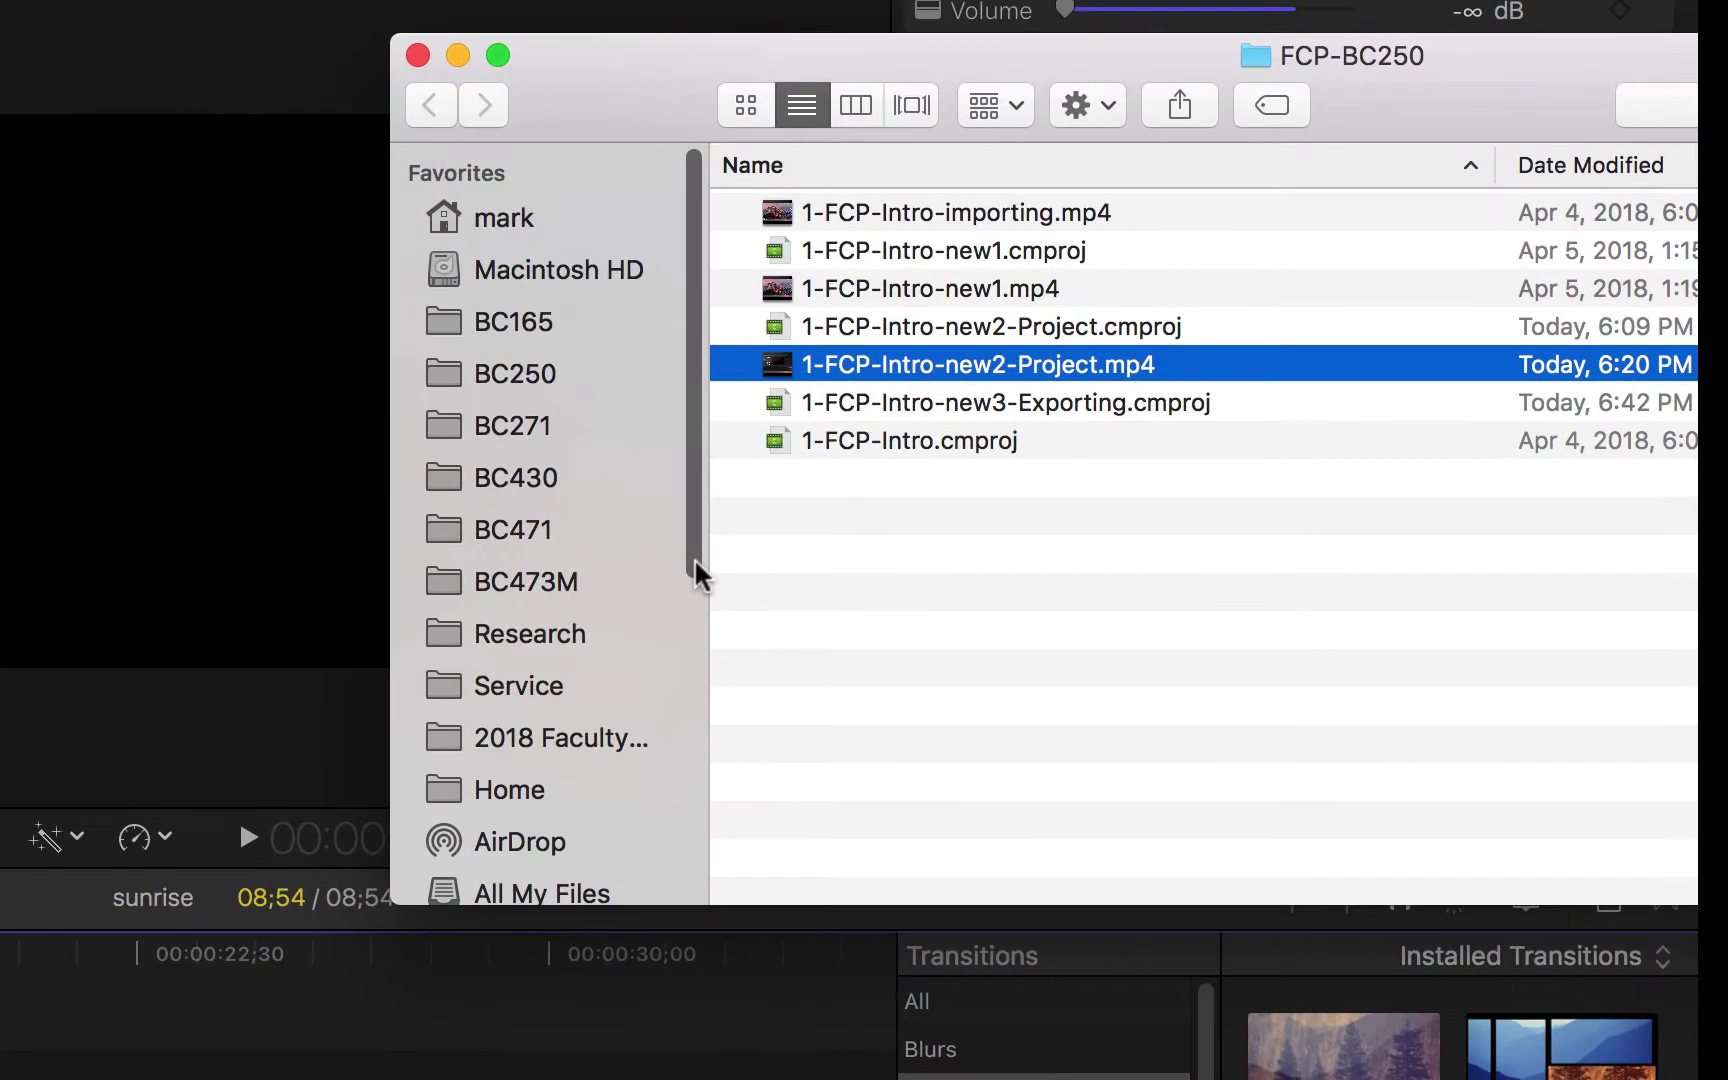
{"action": "left_click_drag", "start_coordinate": [697, 575], "coordinate": [714, 856]}
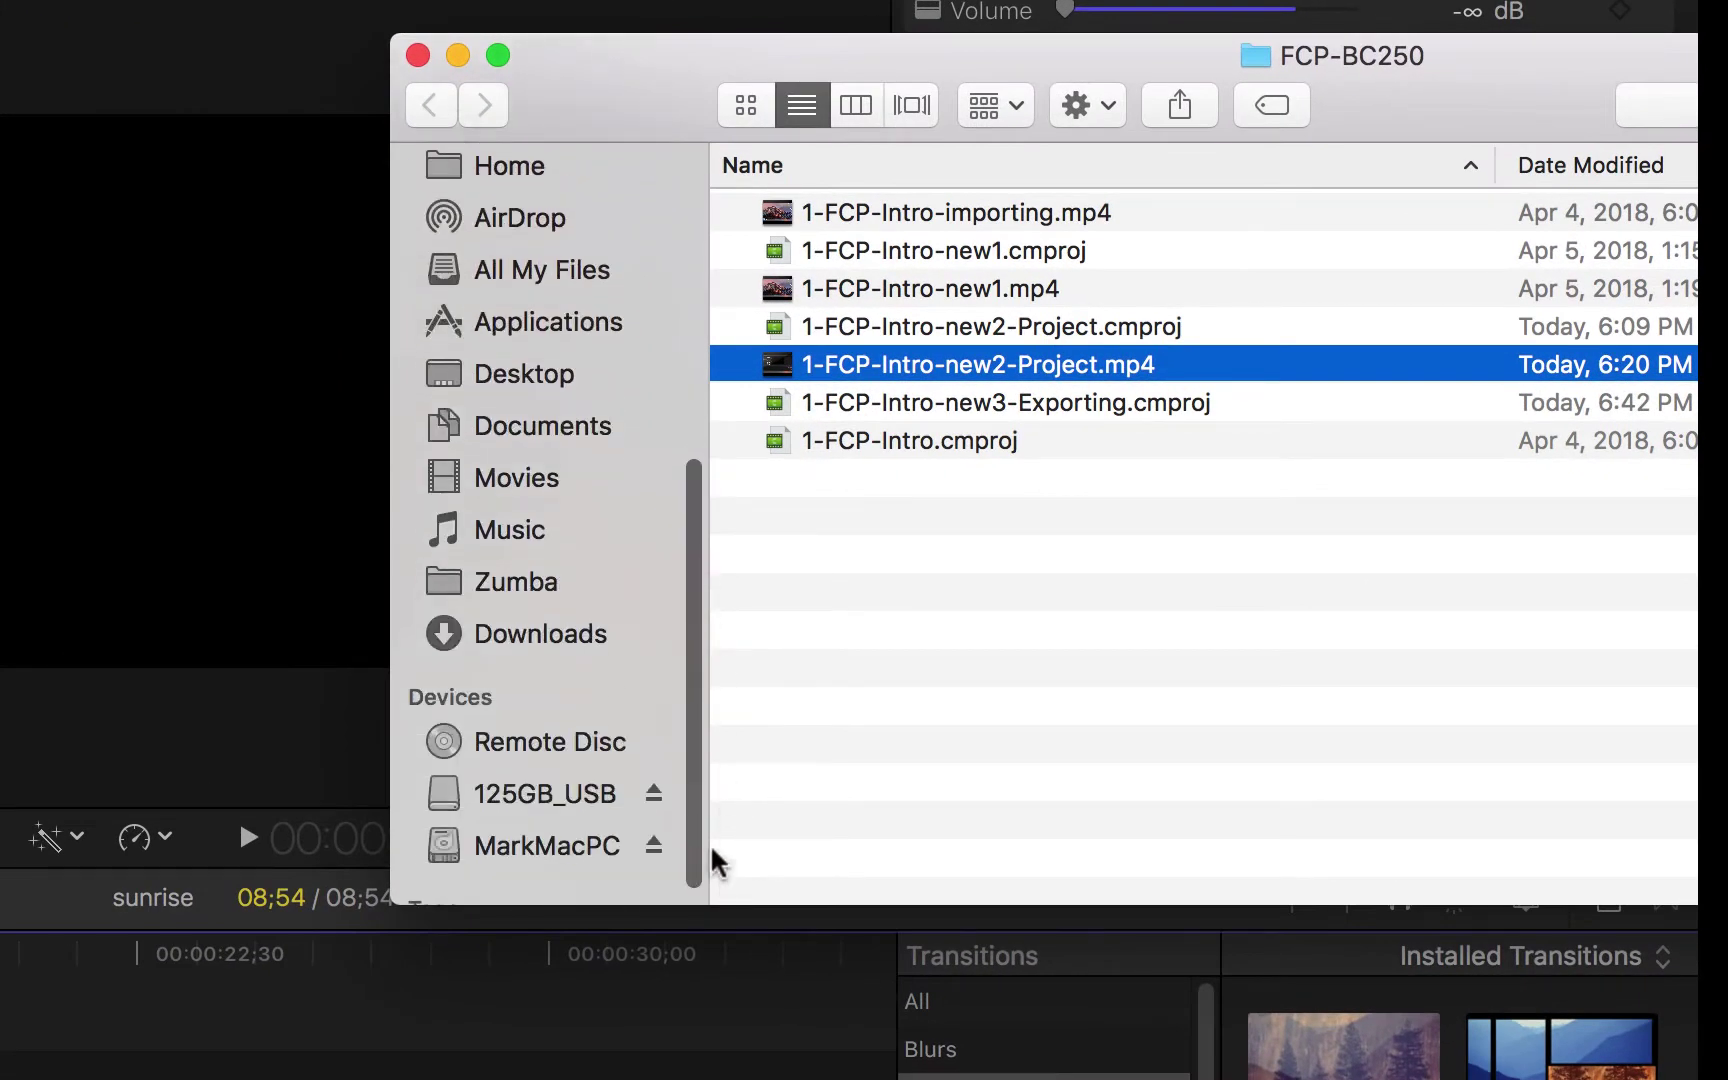
{"action": "left_click", "coordinate": [518, 482]}
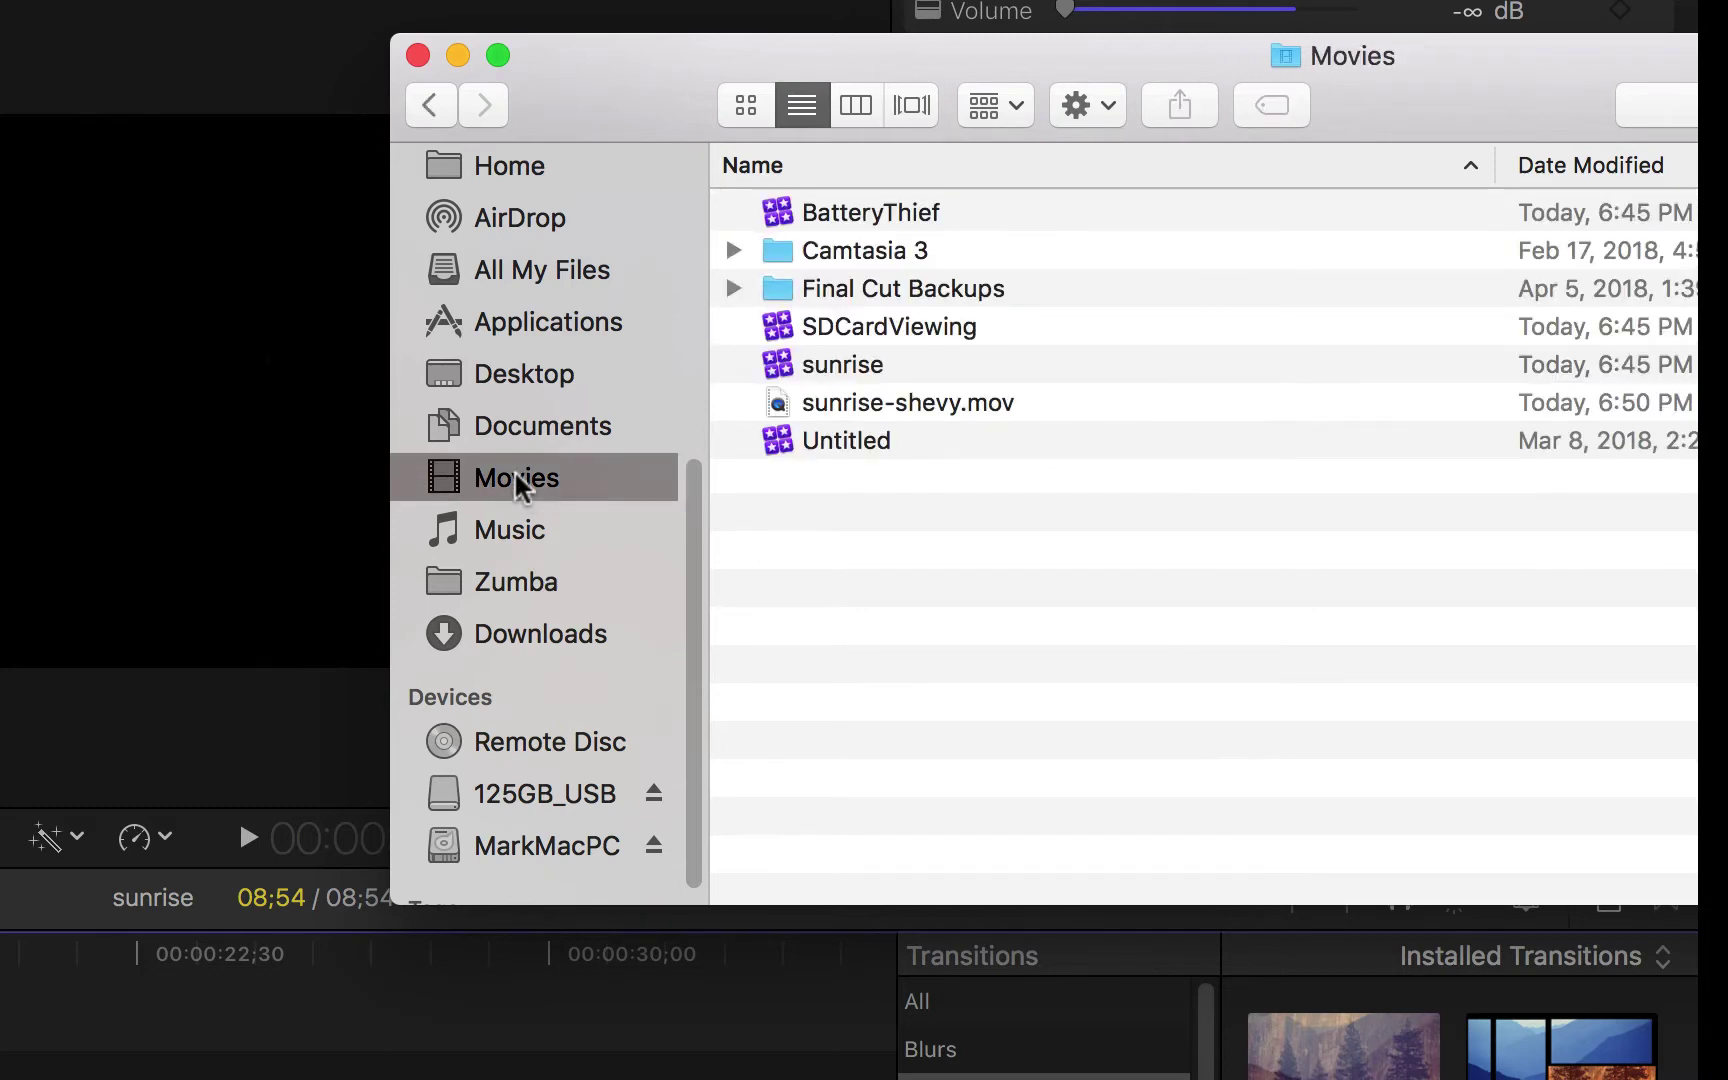
{"action": "left_click", "coordinate": [836, 405]}
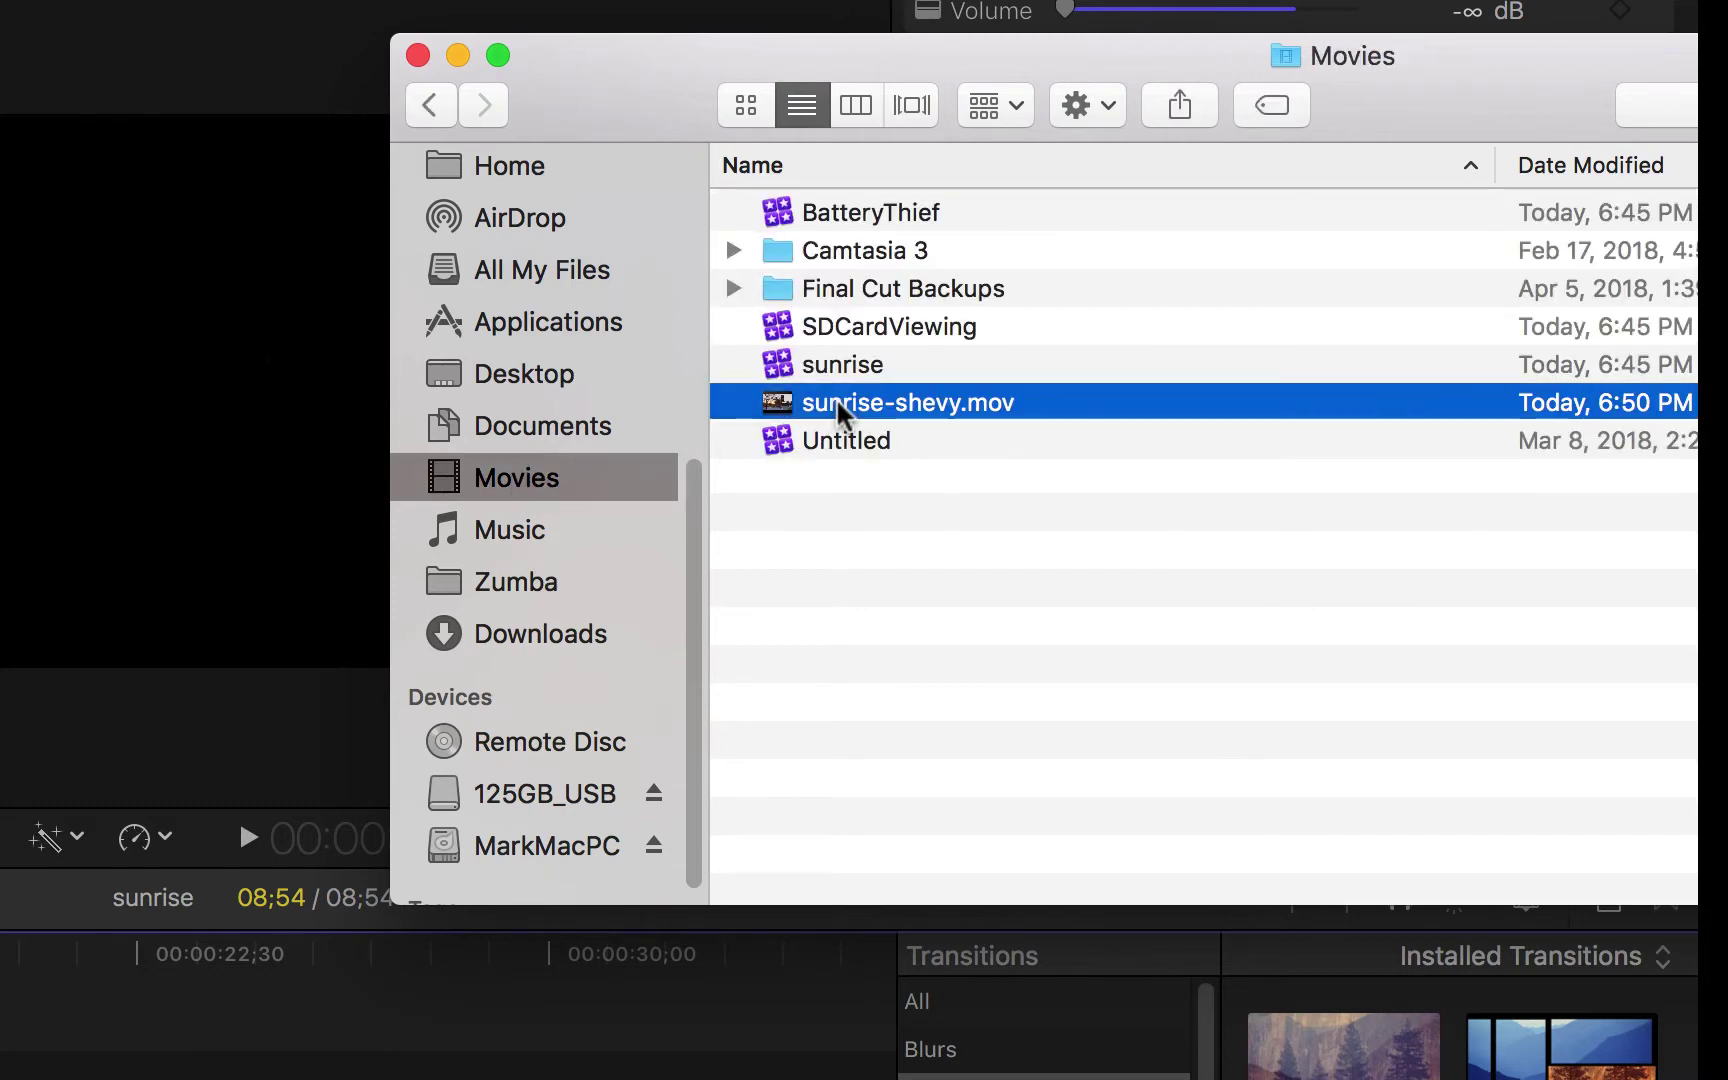
{"action": "left_click_drag", "start_coordinate": [1146, 50], "coordinate": [418, 96]}
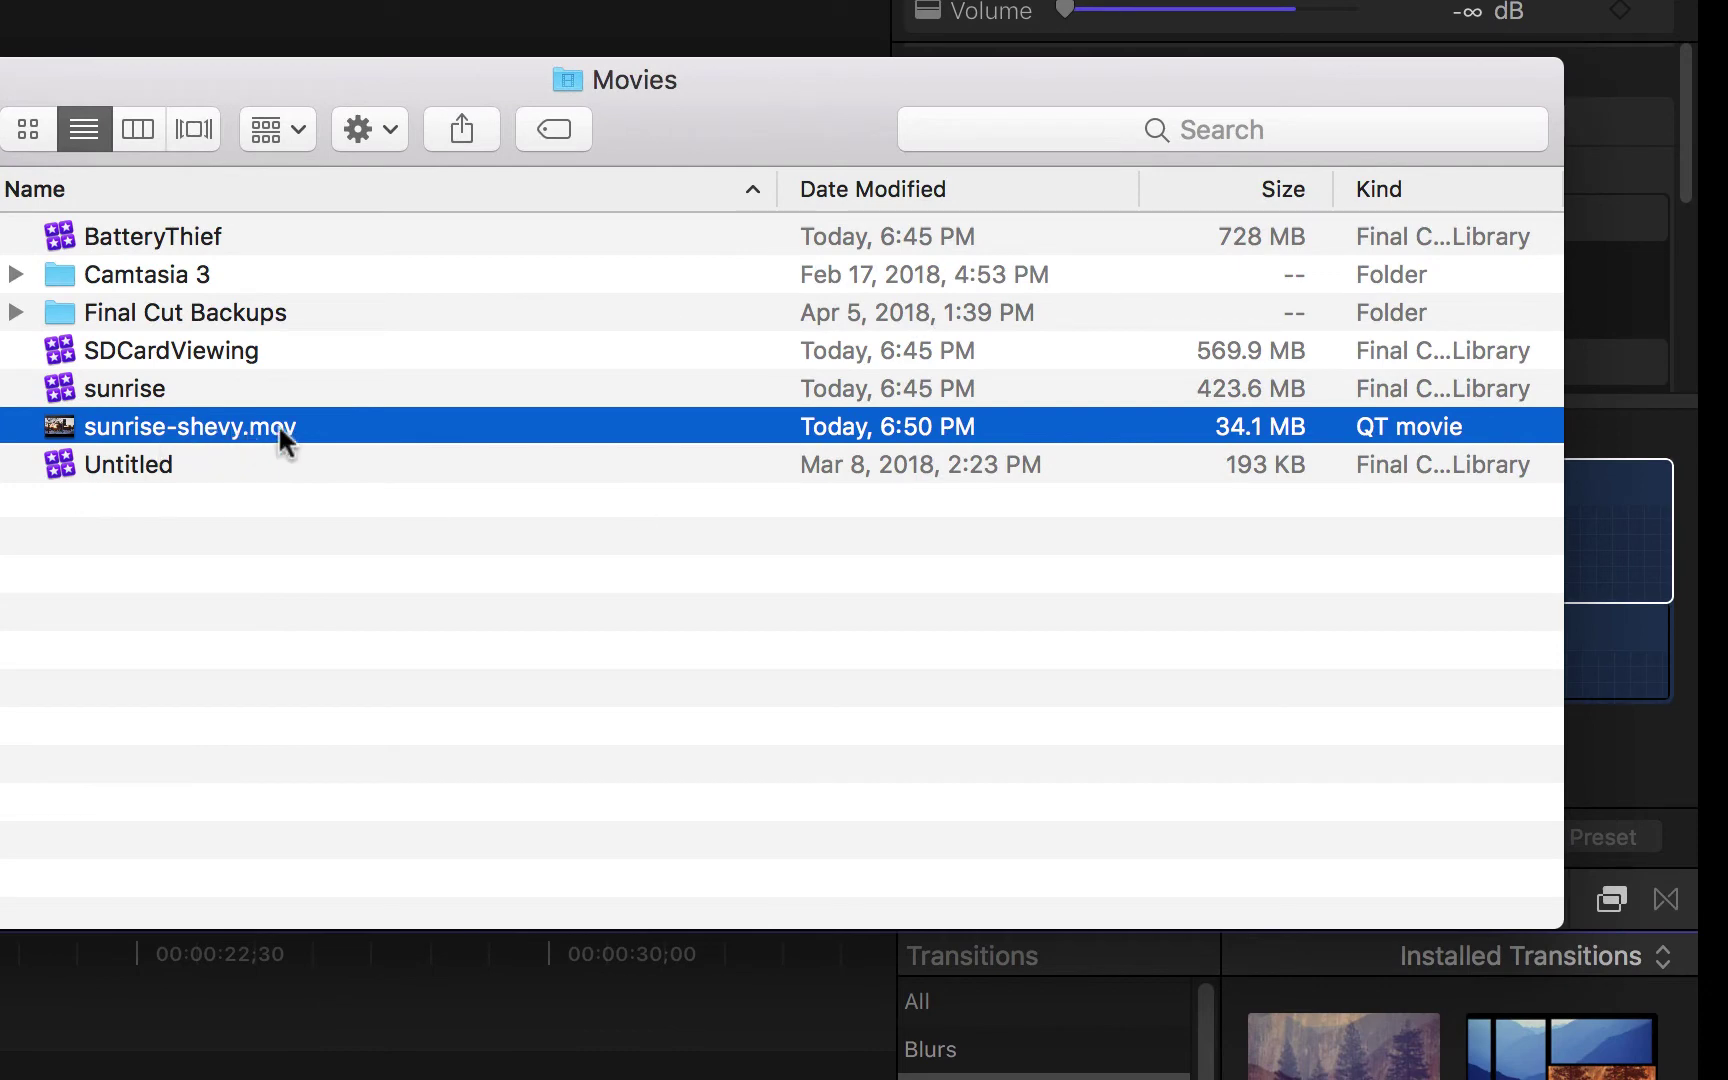
{"action": "left_click_drag", "start_coordinate": [132, 423], "coordinate": [158, 522]}
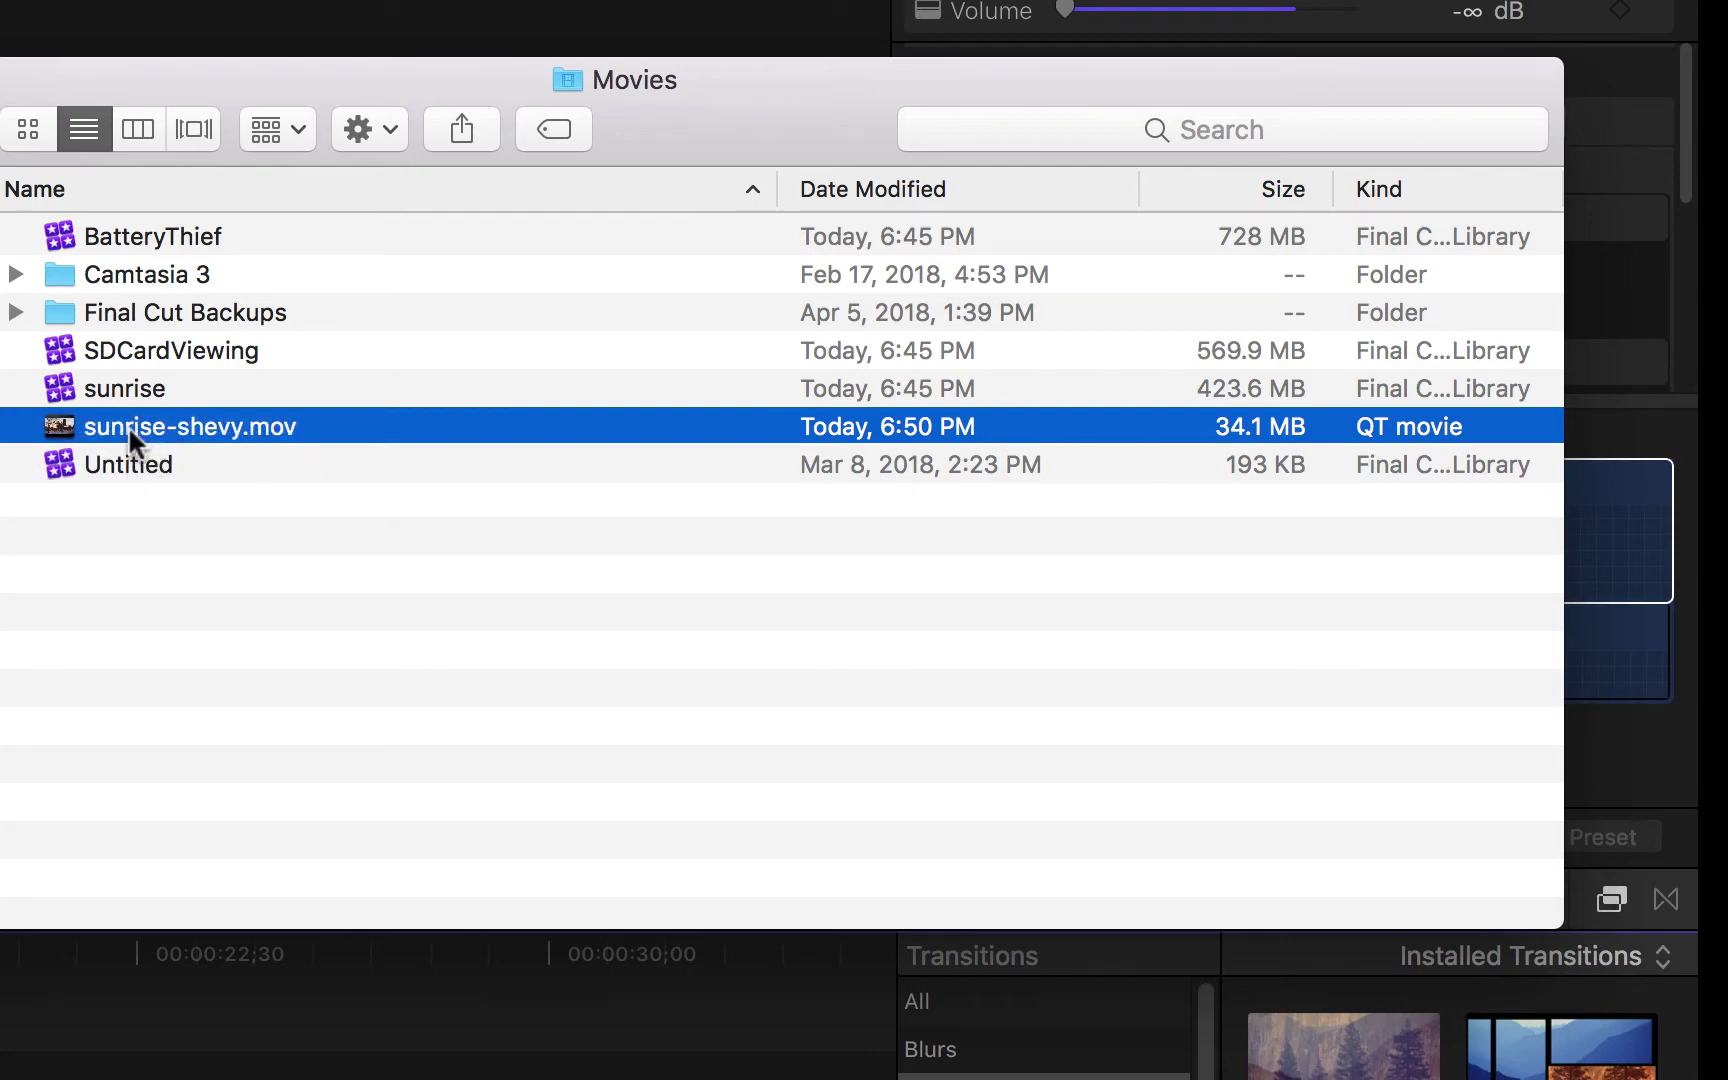